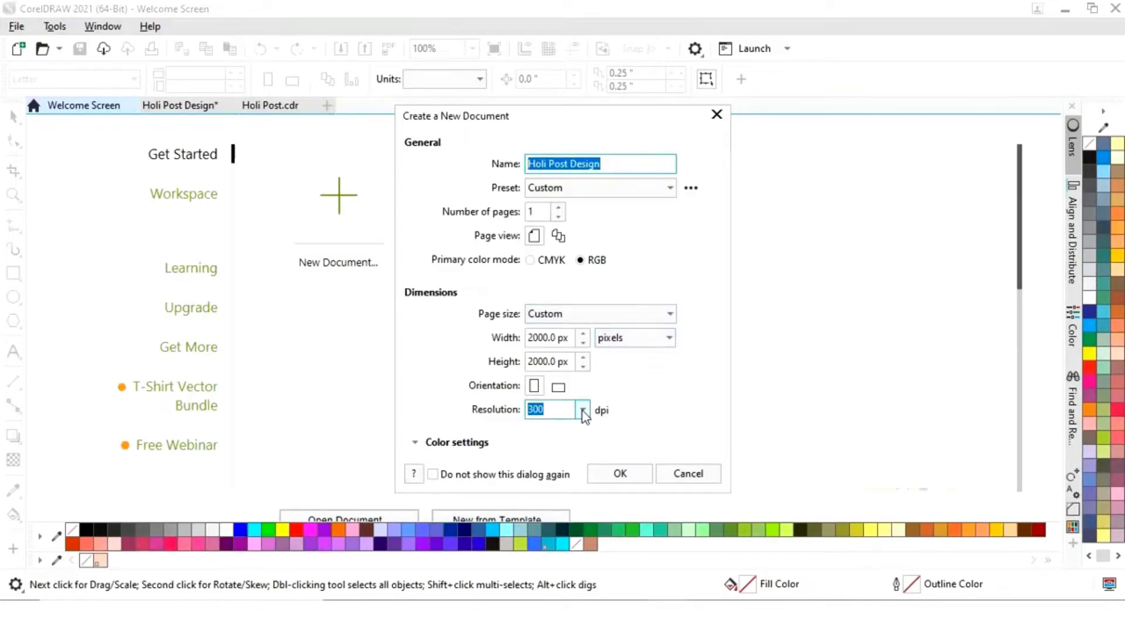
- Create the 2000 × 2000 px, 300 dpi RGB document 'Holi Post Design'
click(620, 474)
click(13, 272)
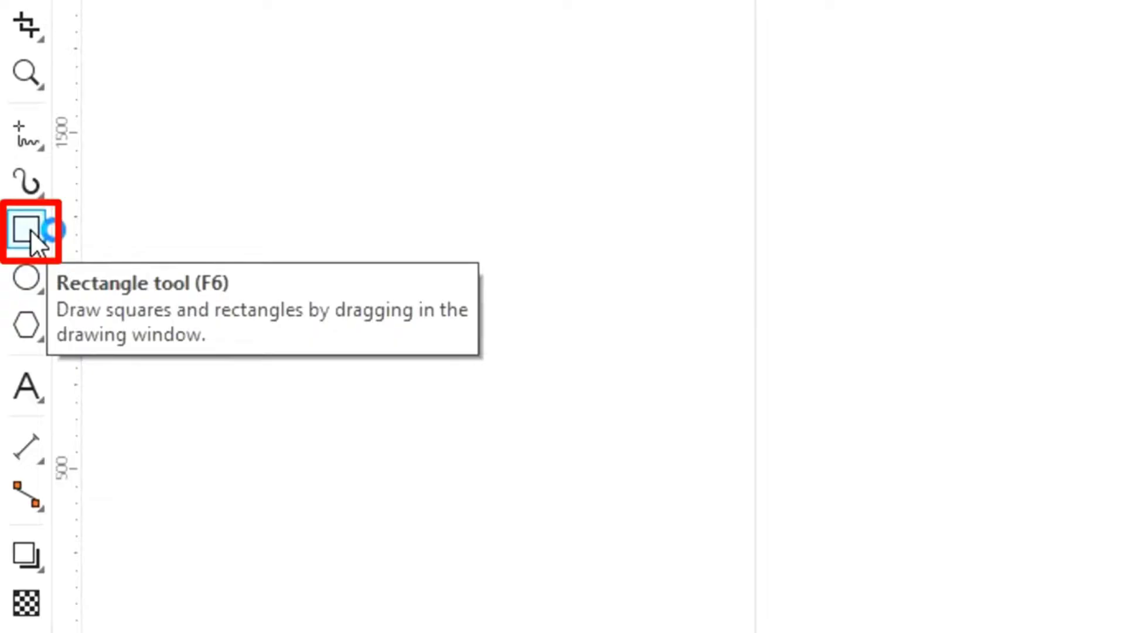
- Draw a rectangle and size it to 2000 × 2000 px
drag(413, 196, 679, 450)
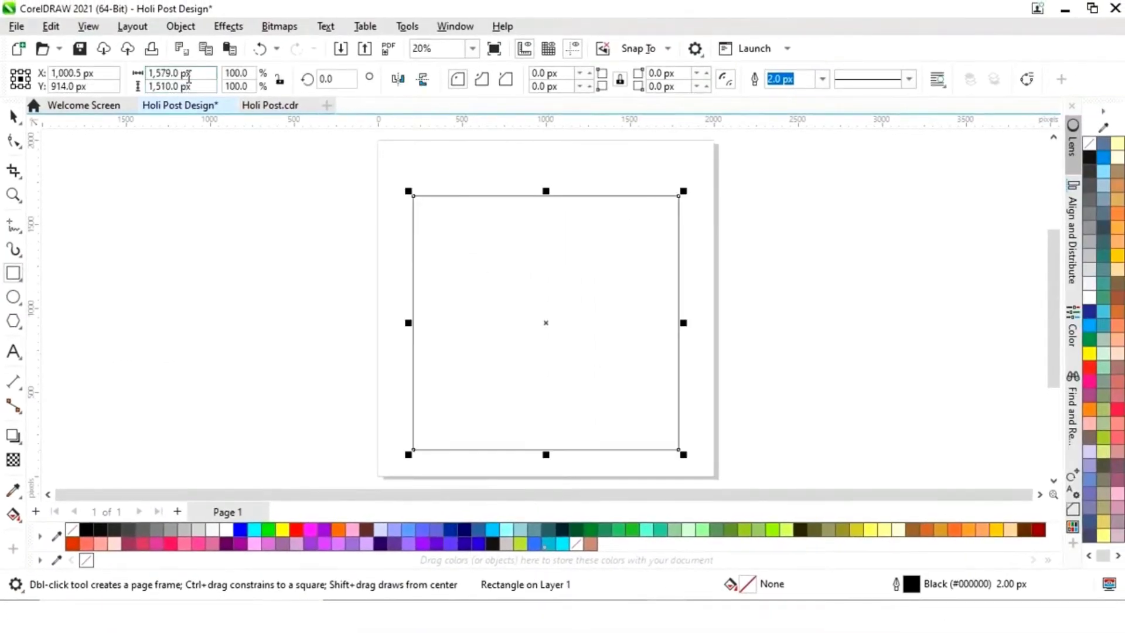
drag(194, 73, 120, 77)
text(2000)
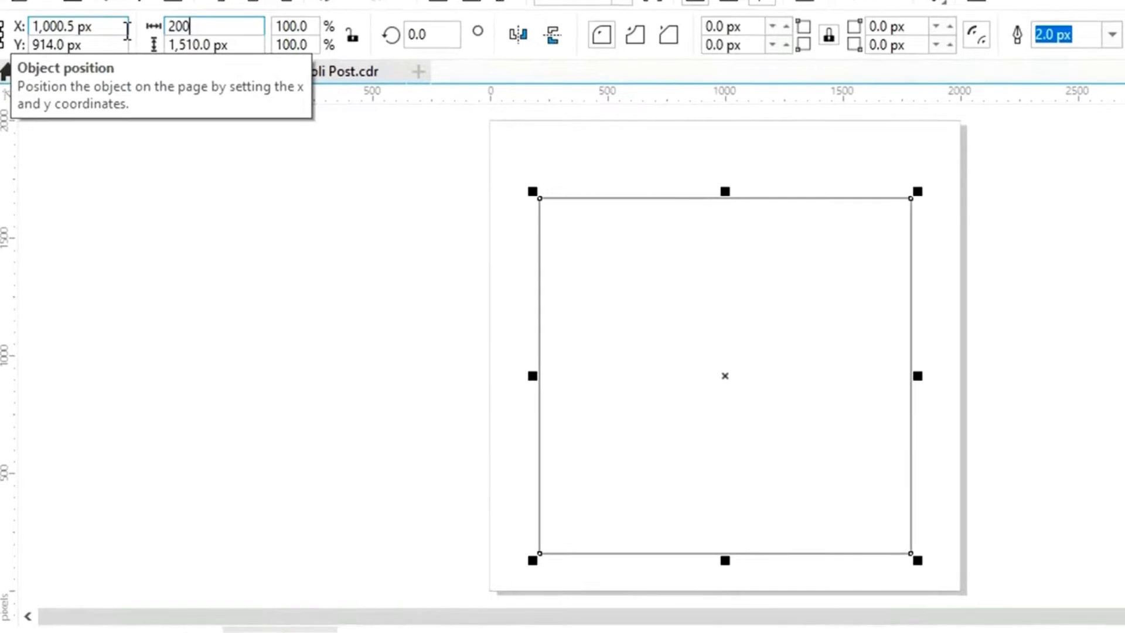
key(Tab)
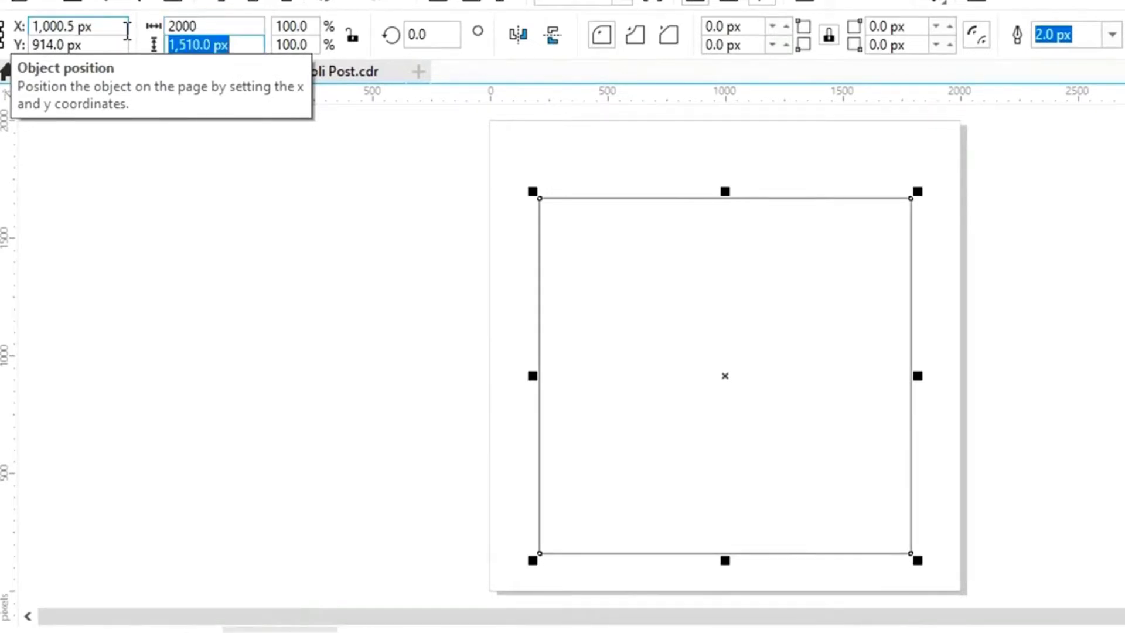
text(2000)
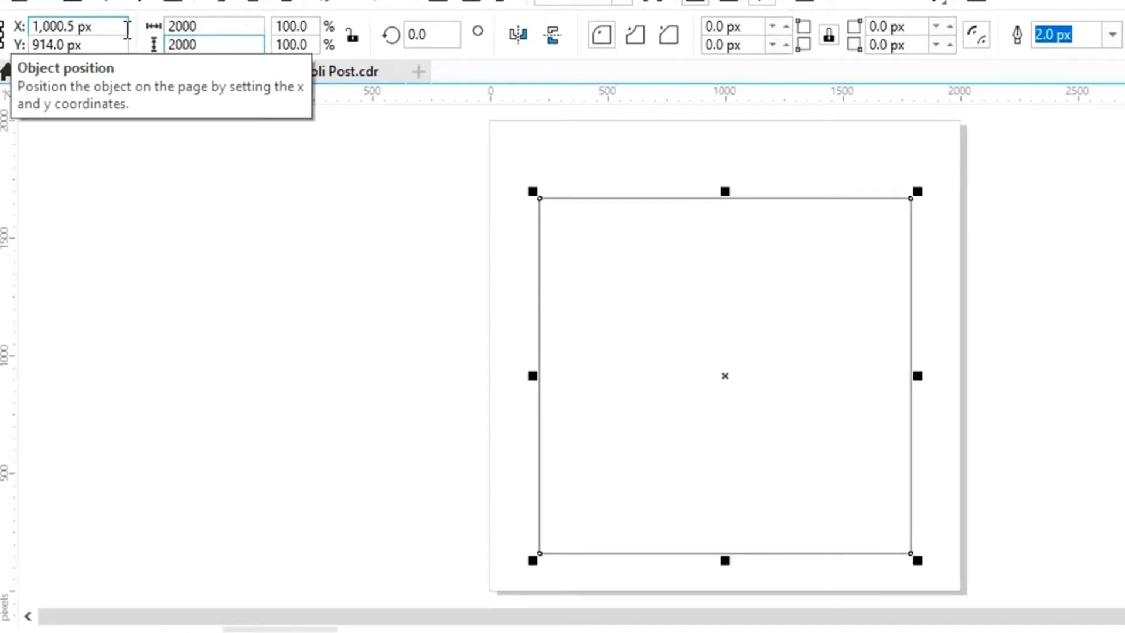
key(Return)
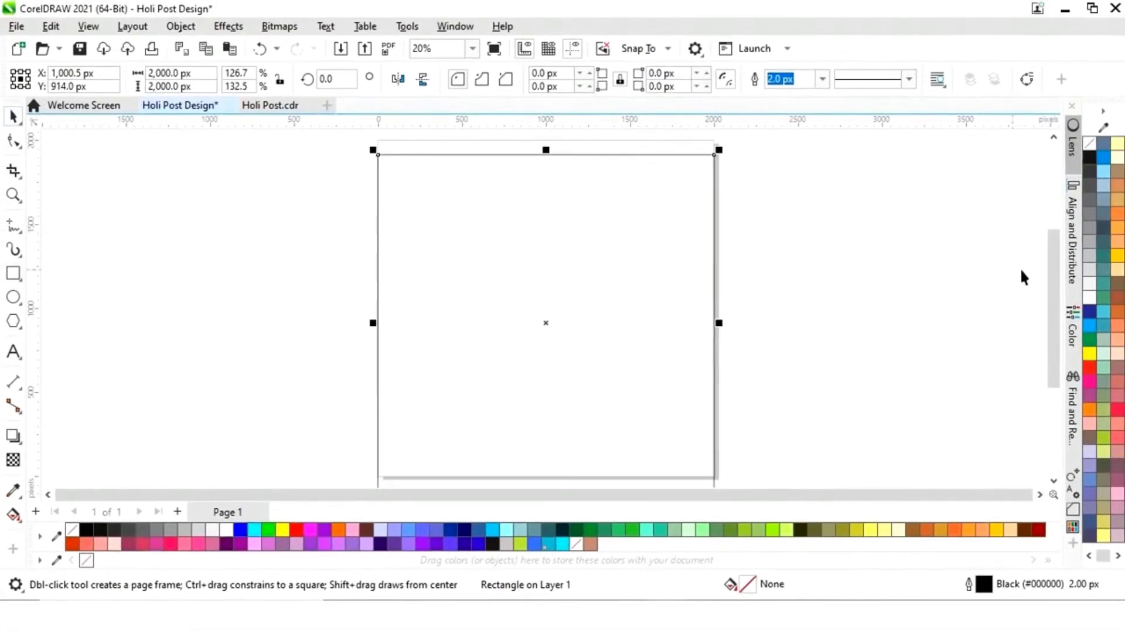
- Centre the square on the page, fill it black, and paste the colour-splash image beside it
click(1076, 246)
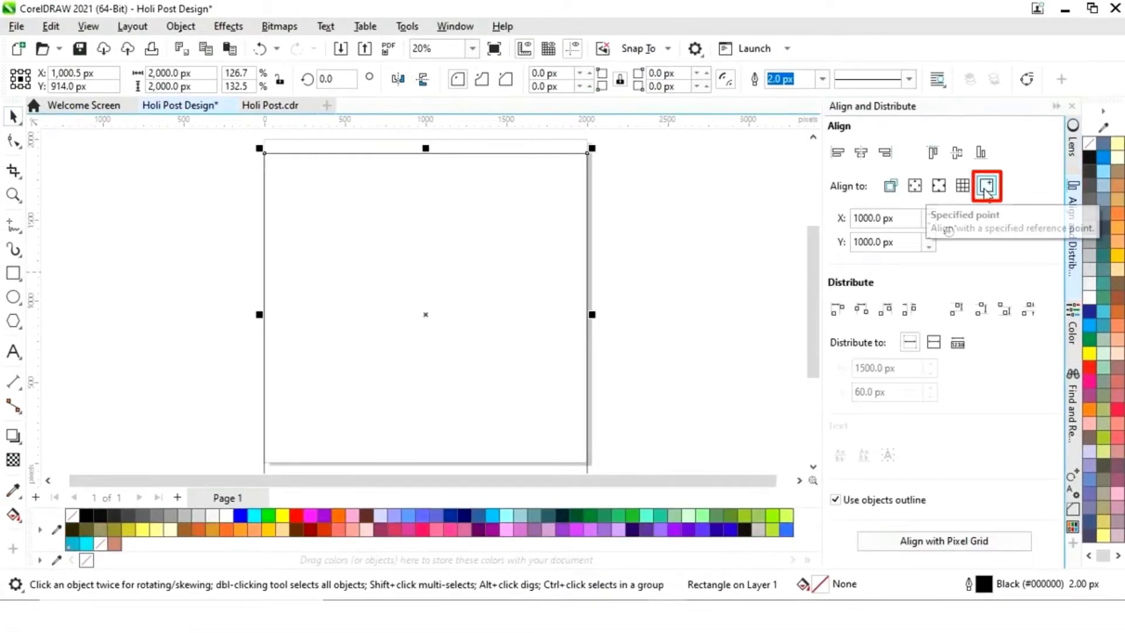
click(861, 154)
click(957, 154)
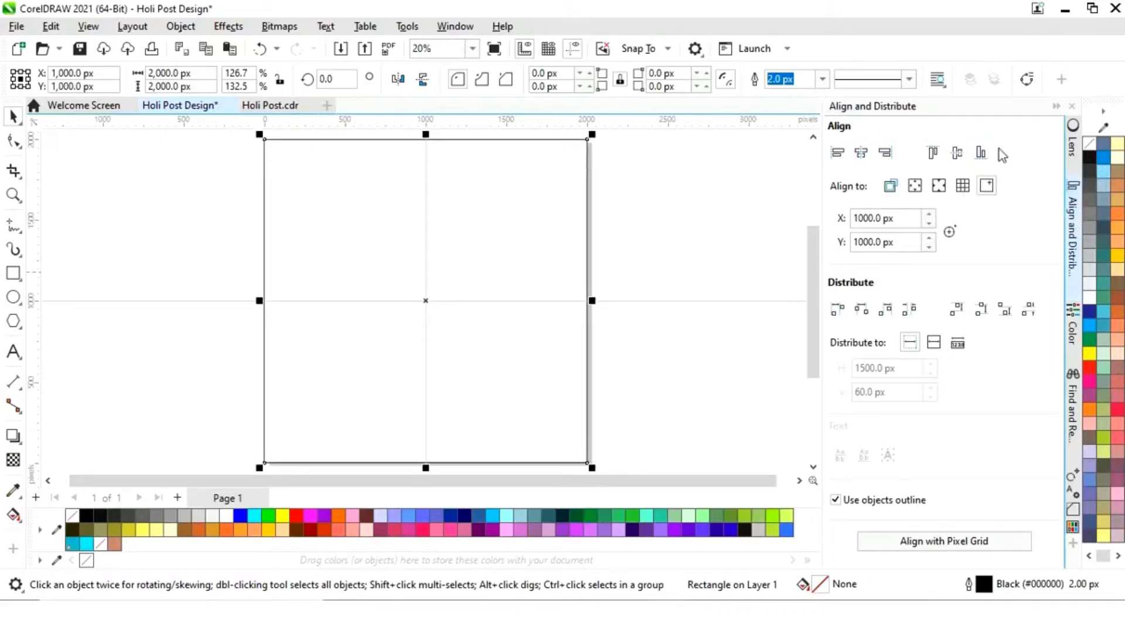
click(1057, 107)
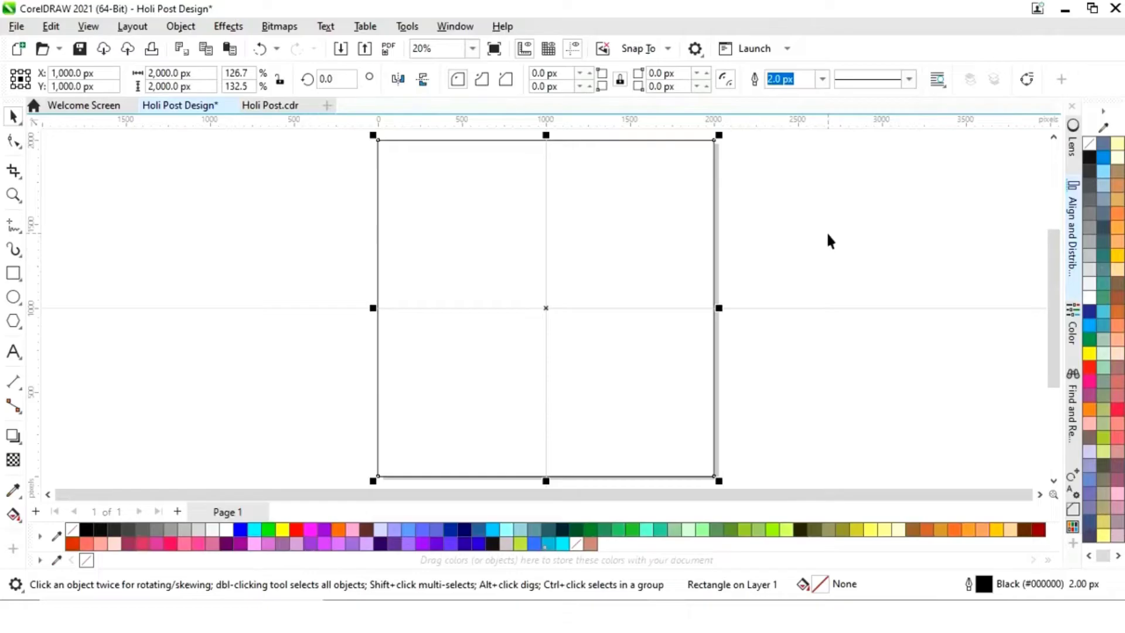
click(828, 236)
click(716, 257)
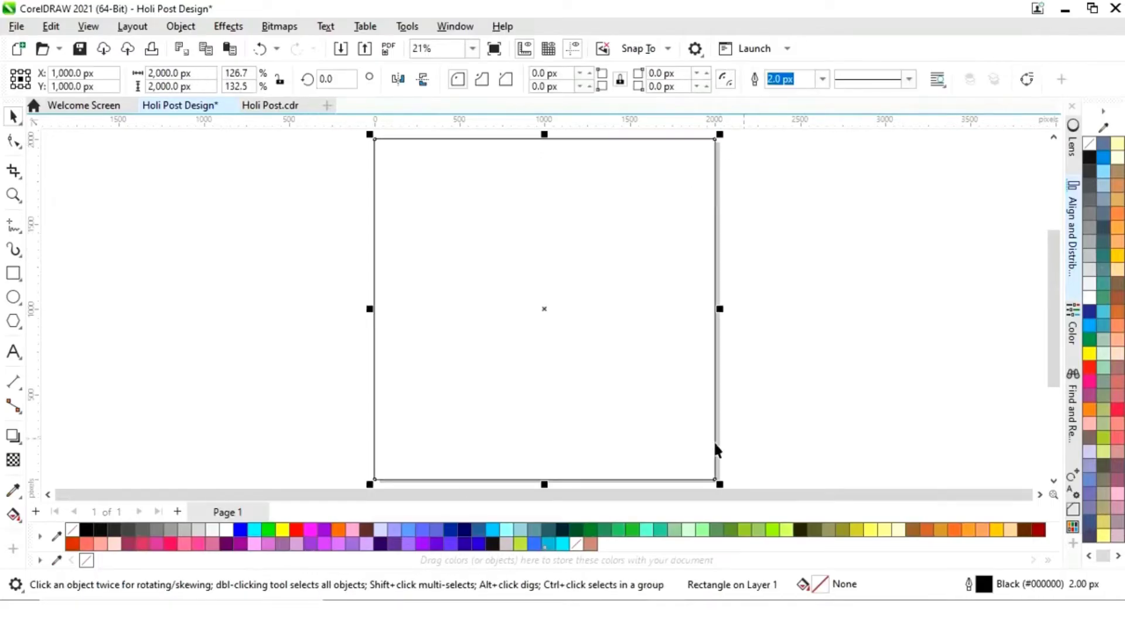
click(88, 529)
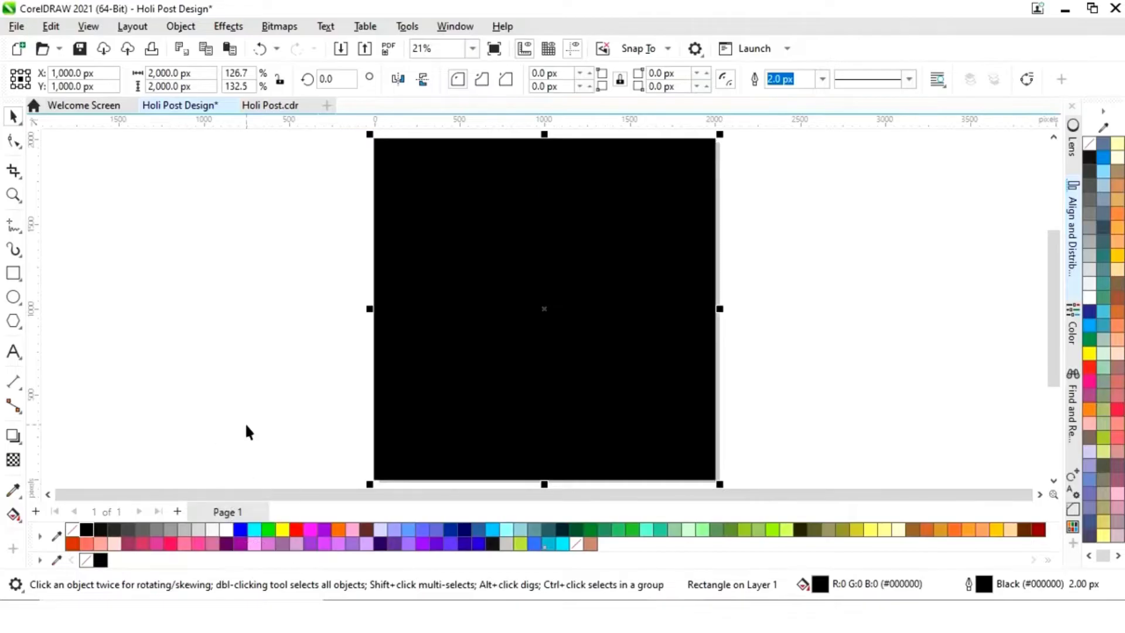
key(ctrl+v)
drag(773, 500, 588, 502)
- Drop a copy of the black square right of the page, scaled to about 72%
drag(181, 357, 604, 358)
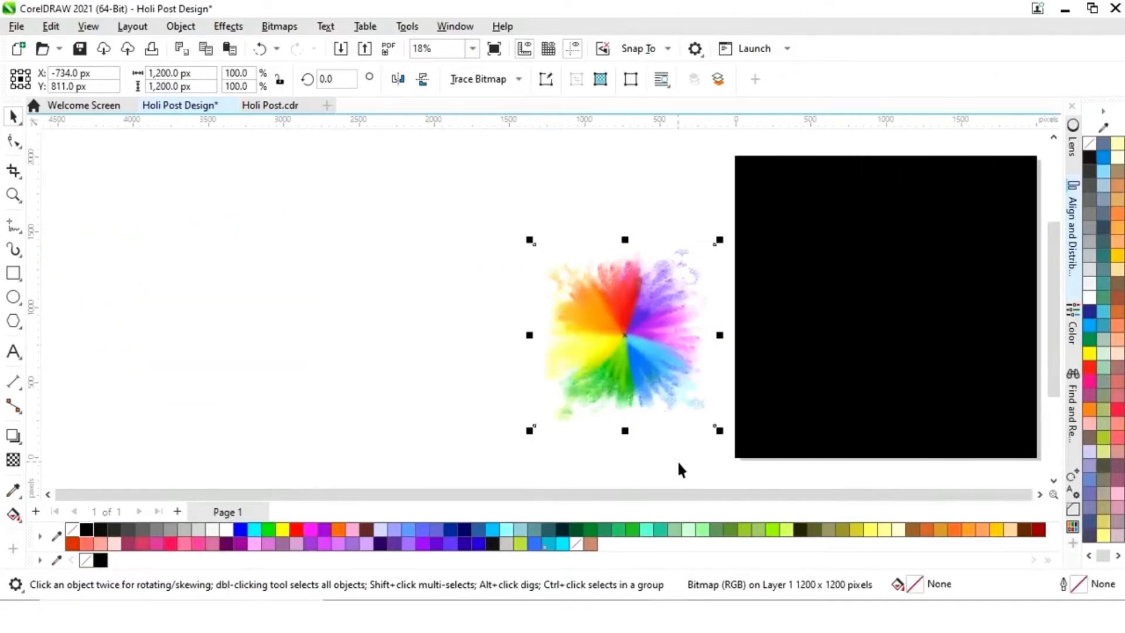
click(1040, 494)
click(1040, 495)
click(1040, 494)
click(1040, 494)
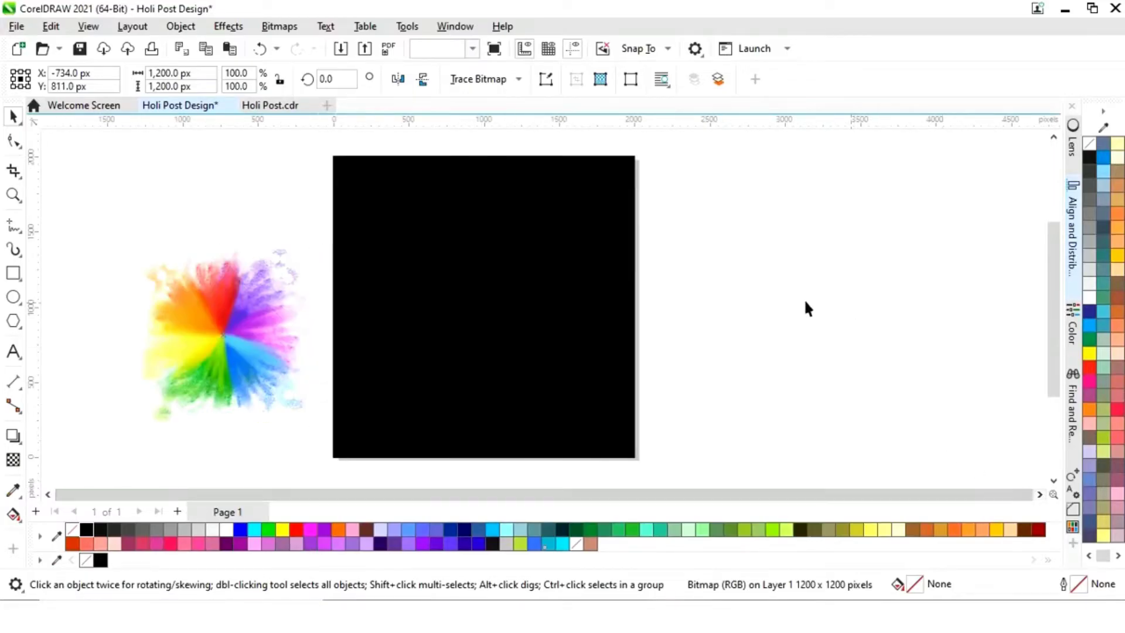
click(550, 301)
drag(461, 301, 814, 313)
right_click(815, 313)
drag(995, 165, 874, 270)
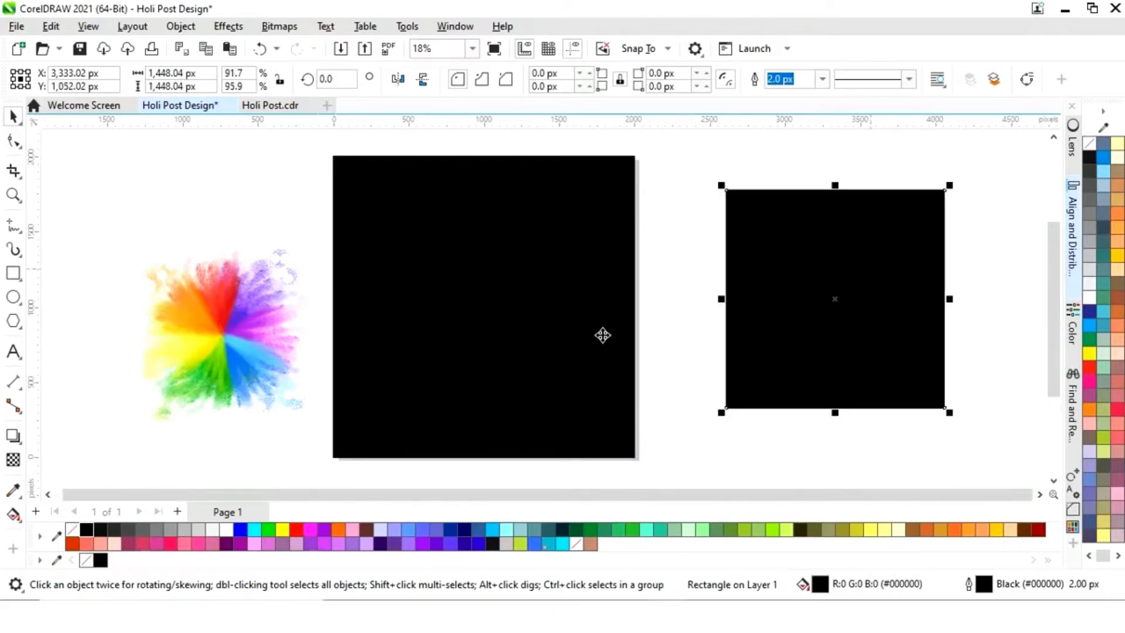
- Move the colour-burst image onto the black square and enlarge it to about 1987 px
click(223, 324)
drag(216, 334, 476, 328)
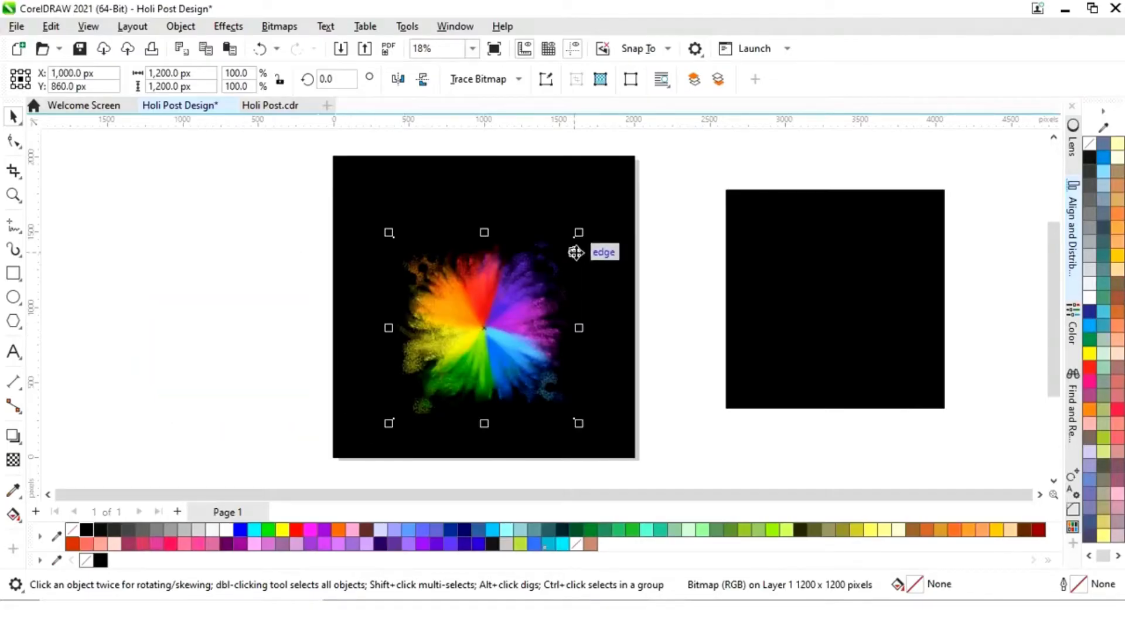
drag(579, 243, 633, 201)
drag(507, 331, 487, 328)
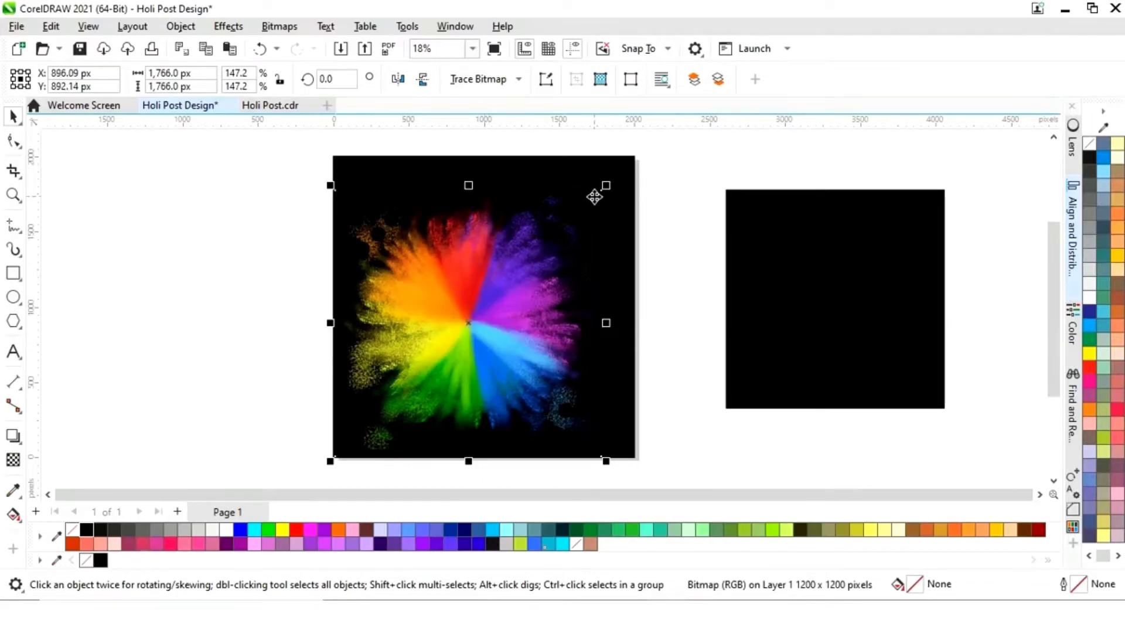
drag(605, 189, 639, 152)
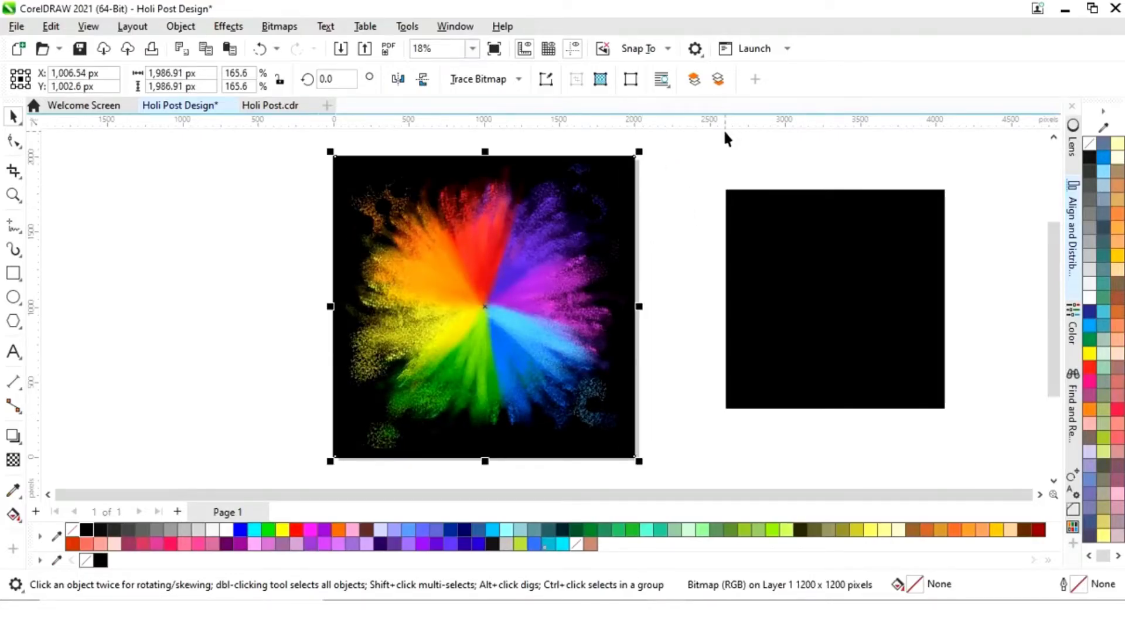
click(718, 169)
click(833, 287)
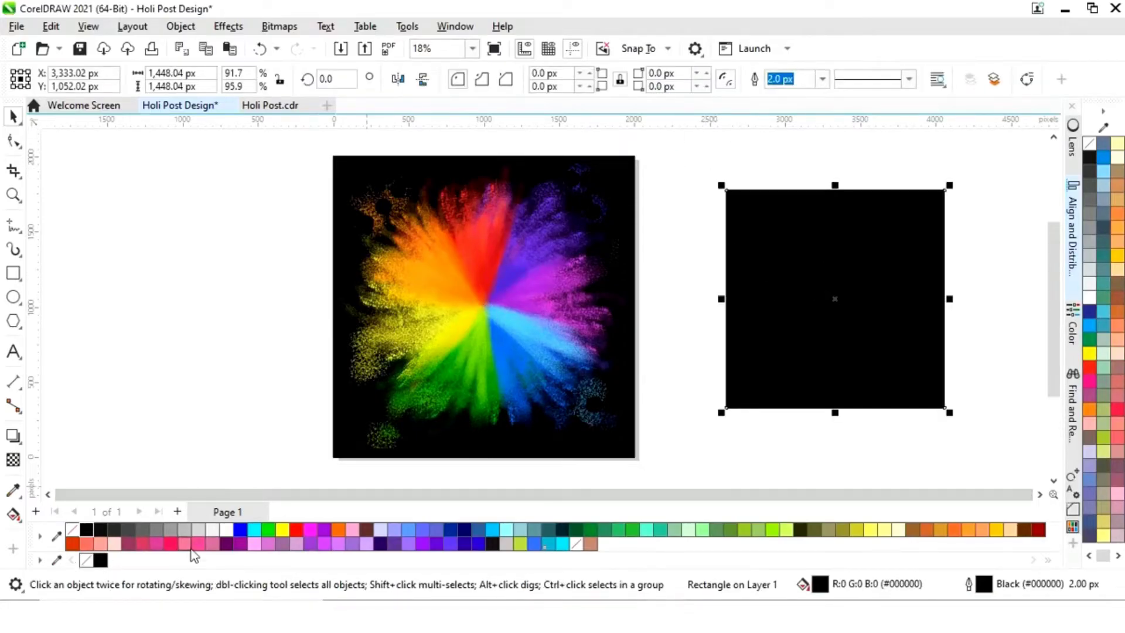
- Remove the small square's fill, centre it on the image, and give it a white outline
click(74, 531)
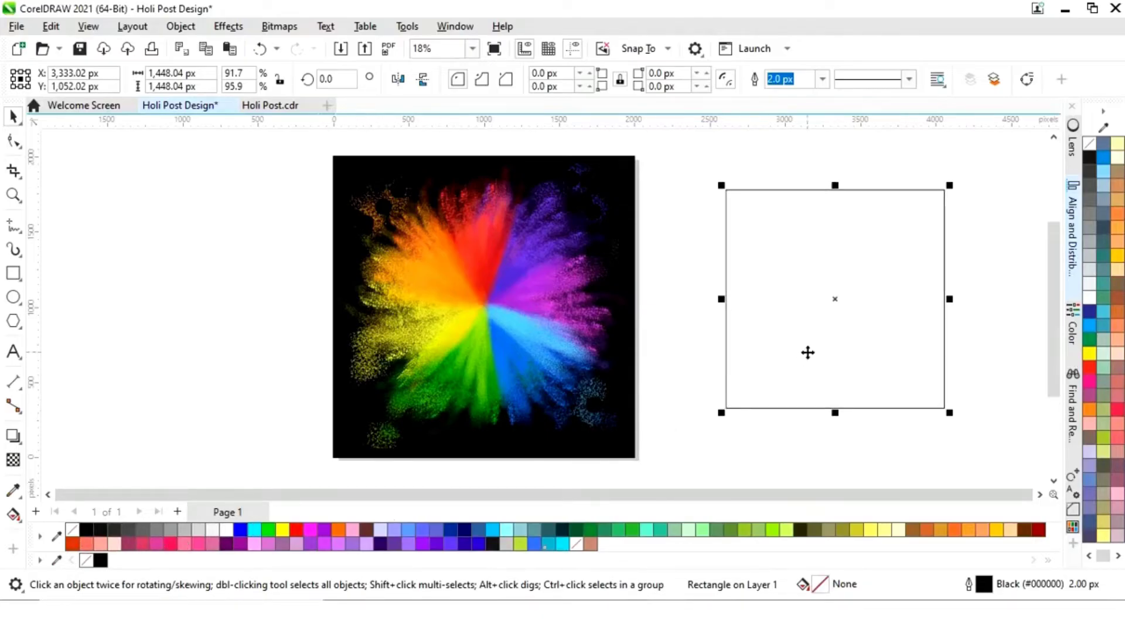
drag(836, 299, 478, 300)
shift+click(625, 457)
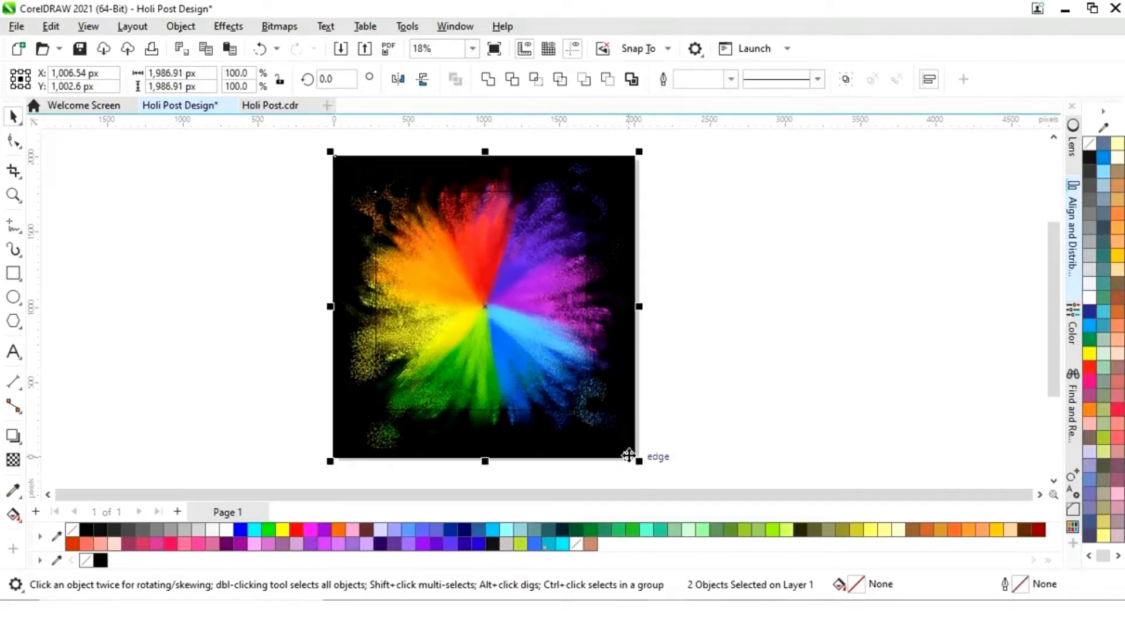
click(741, 311)
click(597, 352)
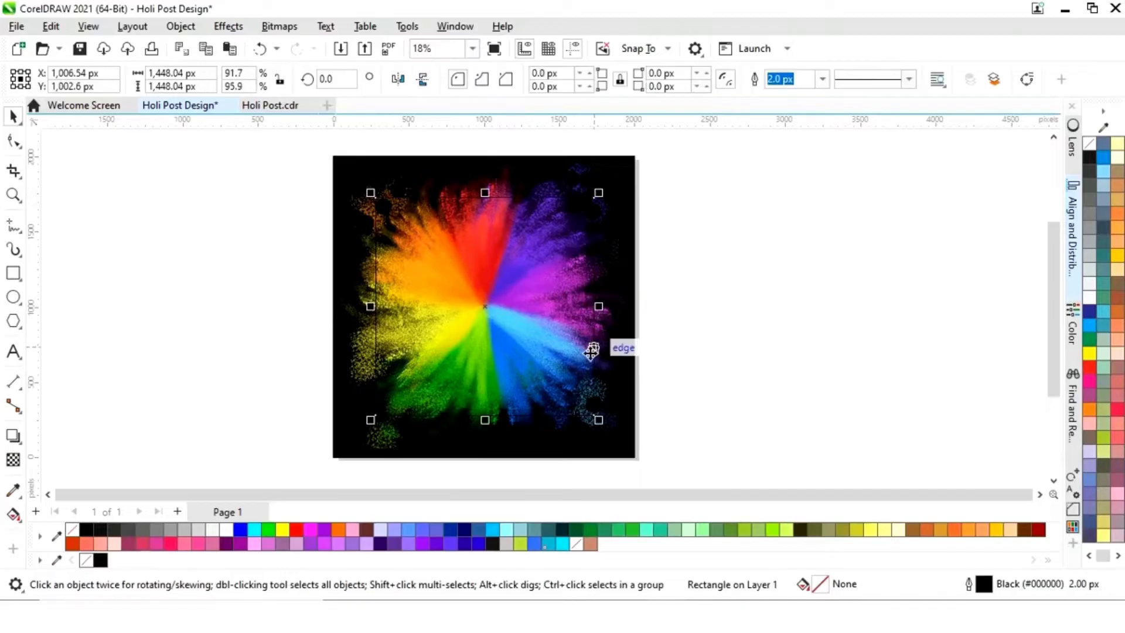
right_click(226, 529)
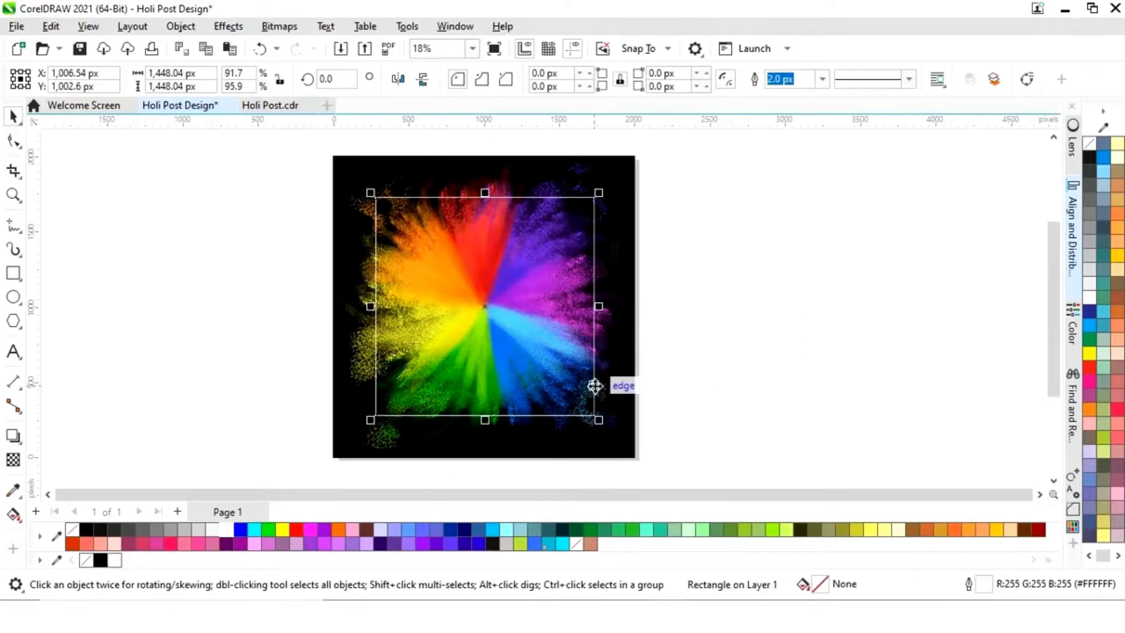
- Rotate the square 45° and scale down a copy to form a nested double diamond
click(316, 79)
text(45)
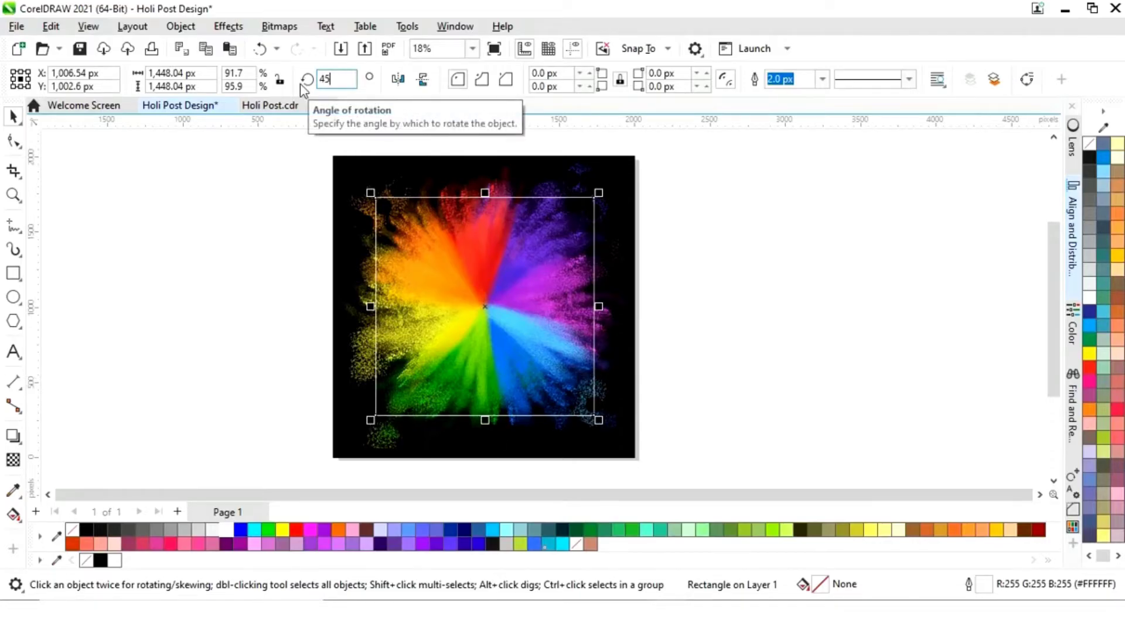
key(Return)
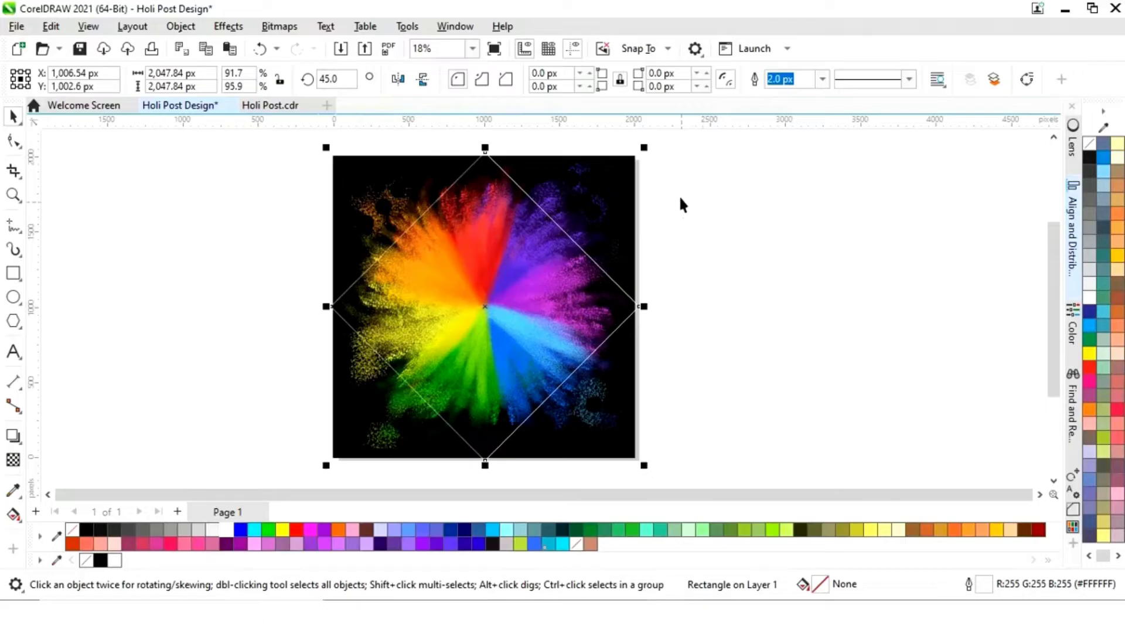
mouse_move(645, 146)
mouse_down()
mouse_move(645, 161)
mouse_move(631, 162)
mouse_up()
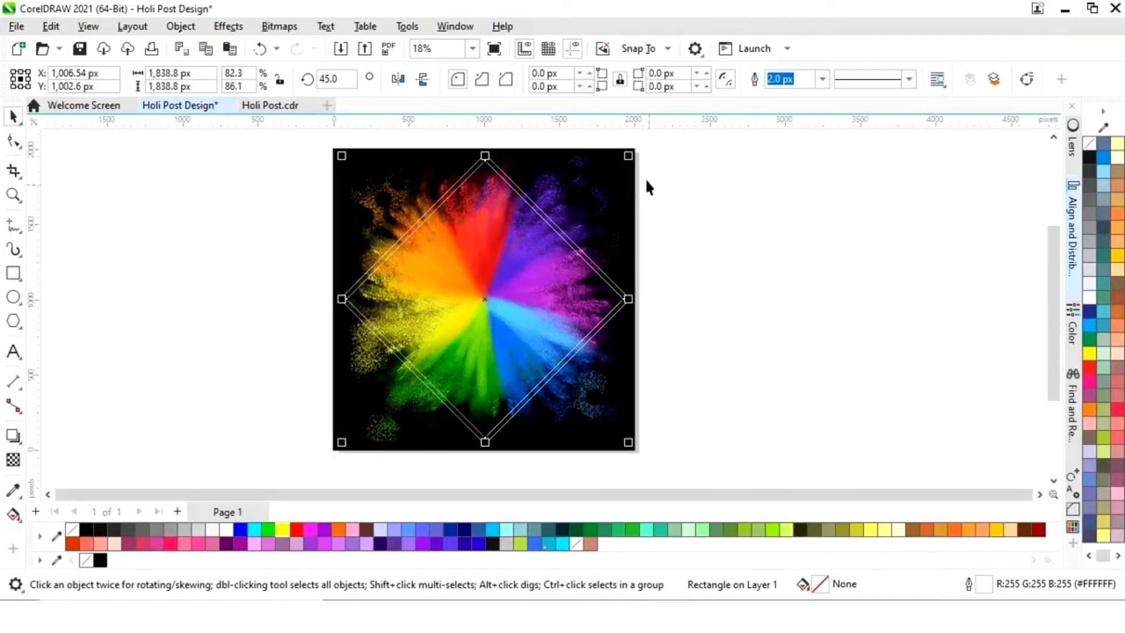
click(719, 230)
click(611, 319)
- Place a copy of the diamond beside the page with a black outline
drag(485, 300, 796, 306)
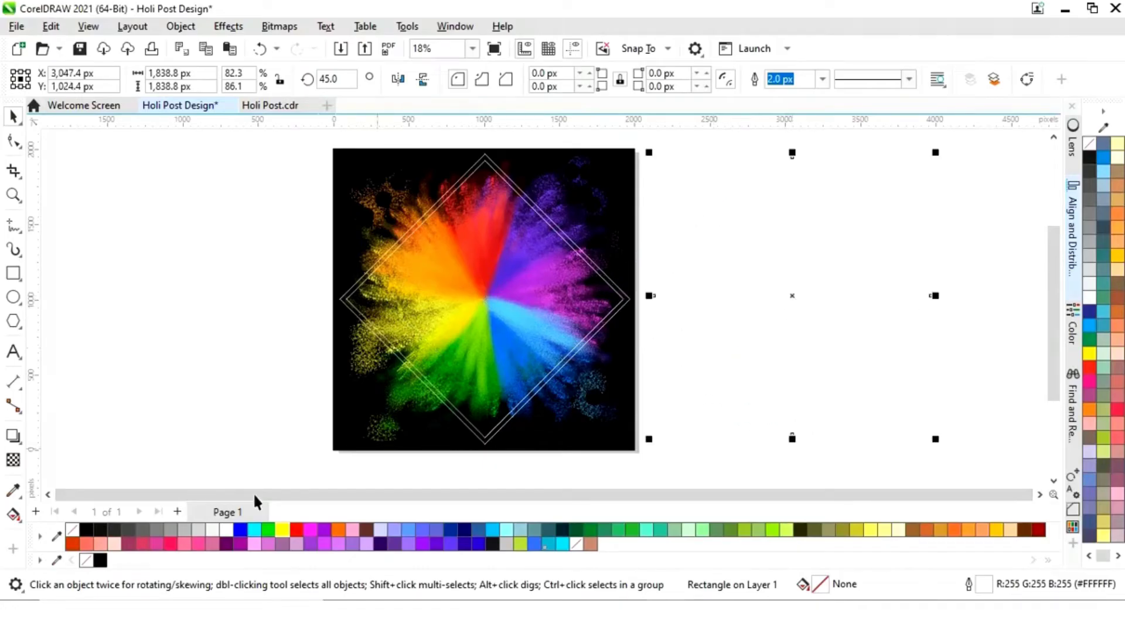
right_click(100, 560)
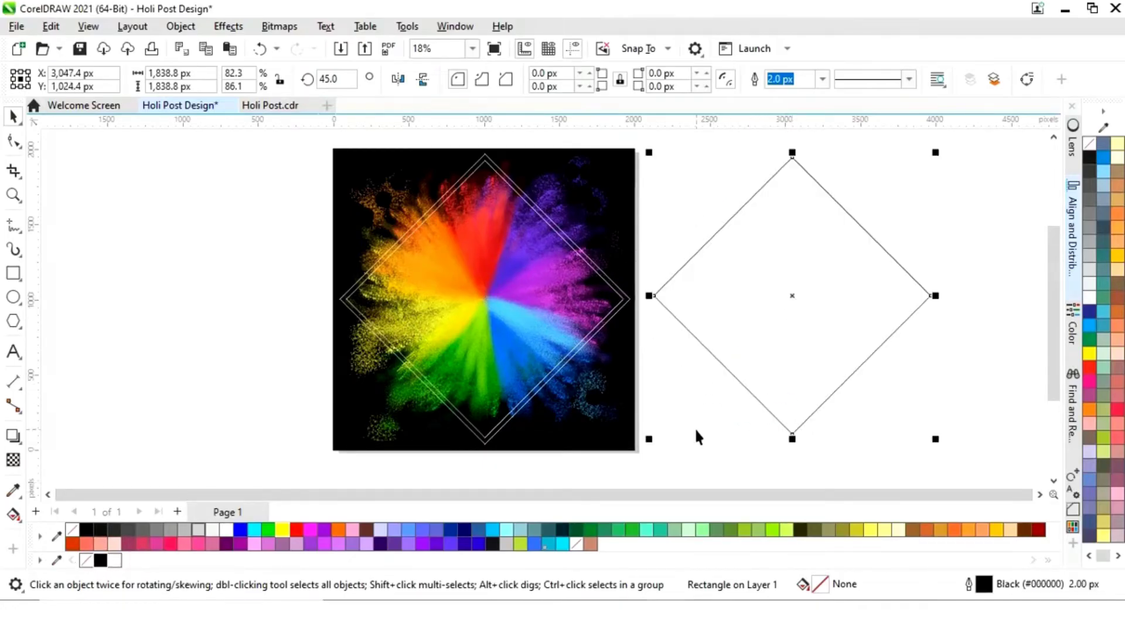
click(685, 453)
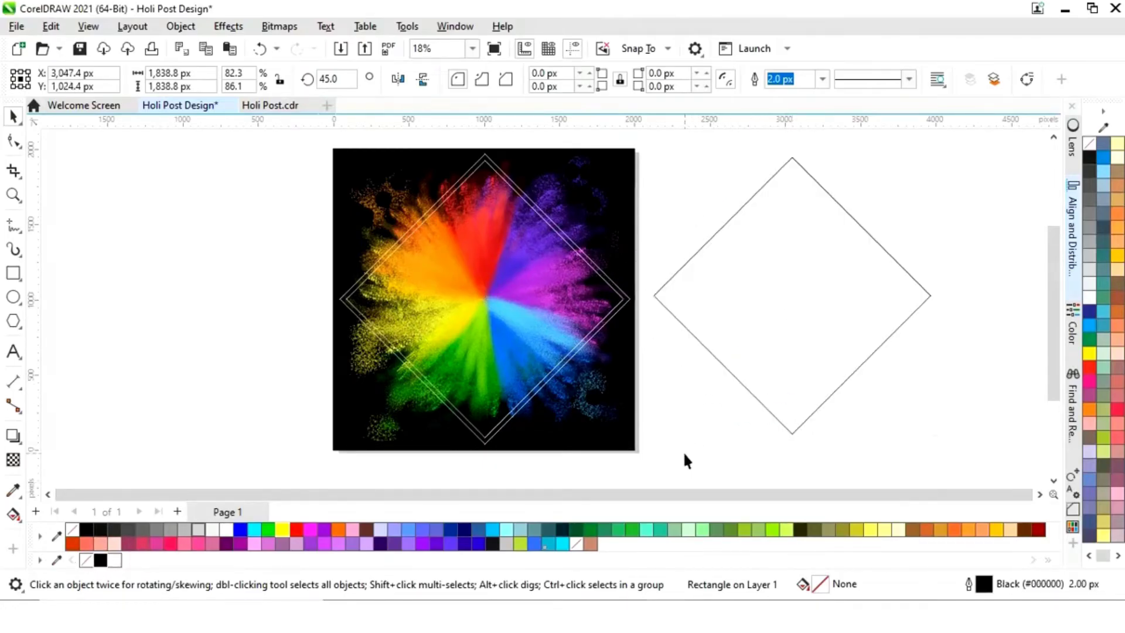
- Combine the two diamonds and apply a vertical fountain fill starting red at the bottom
click(482, 174)
shift+click(470, 175)
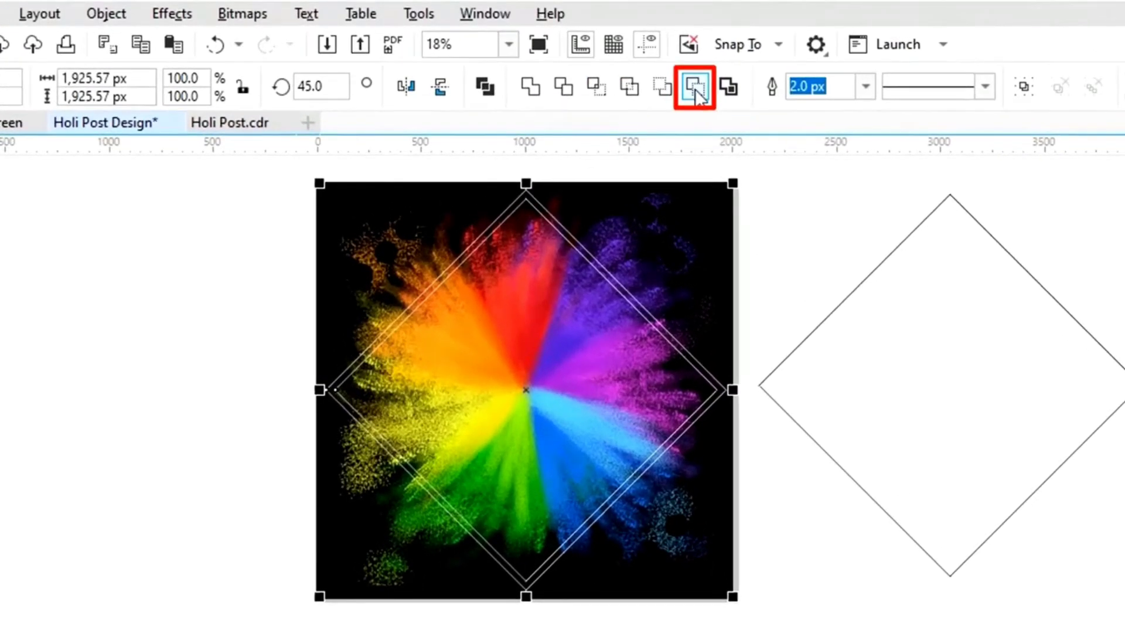
click(695, 88)
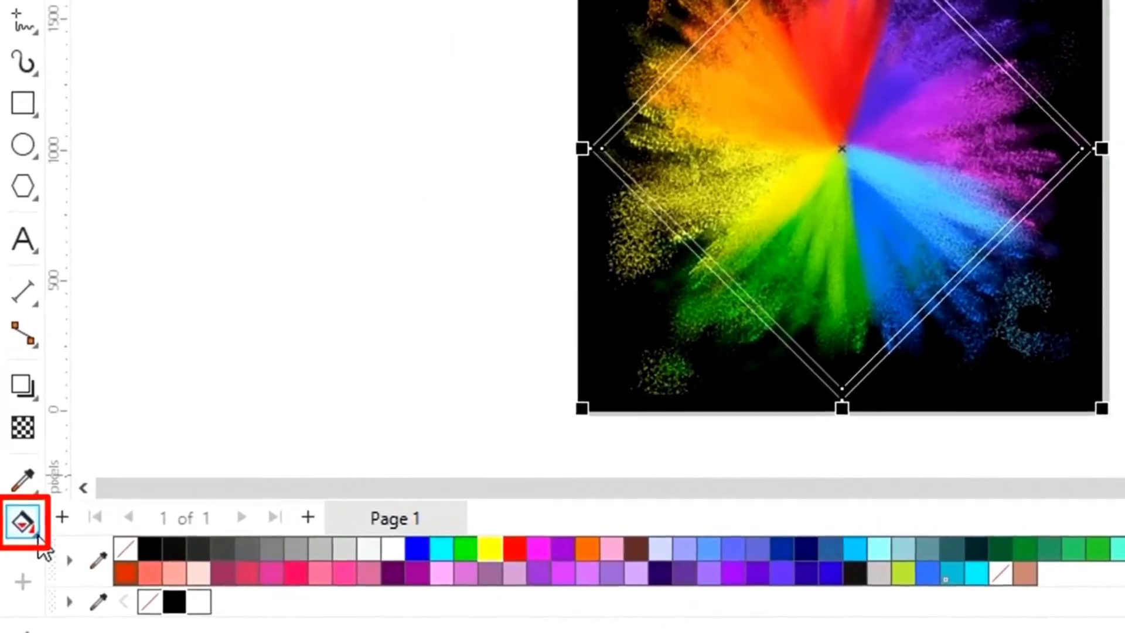
click(13, 515)
click(79, 538)
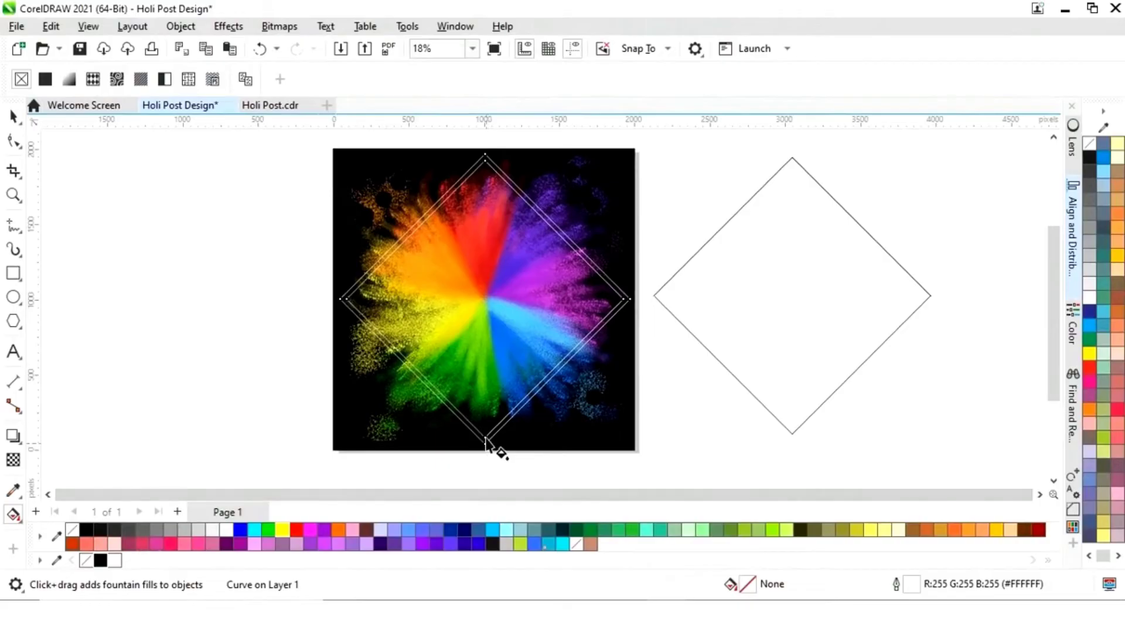
drag(485, 442, 485, 154)
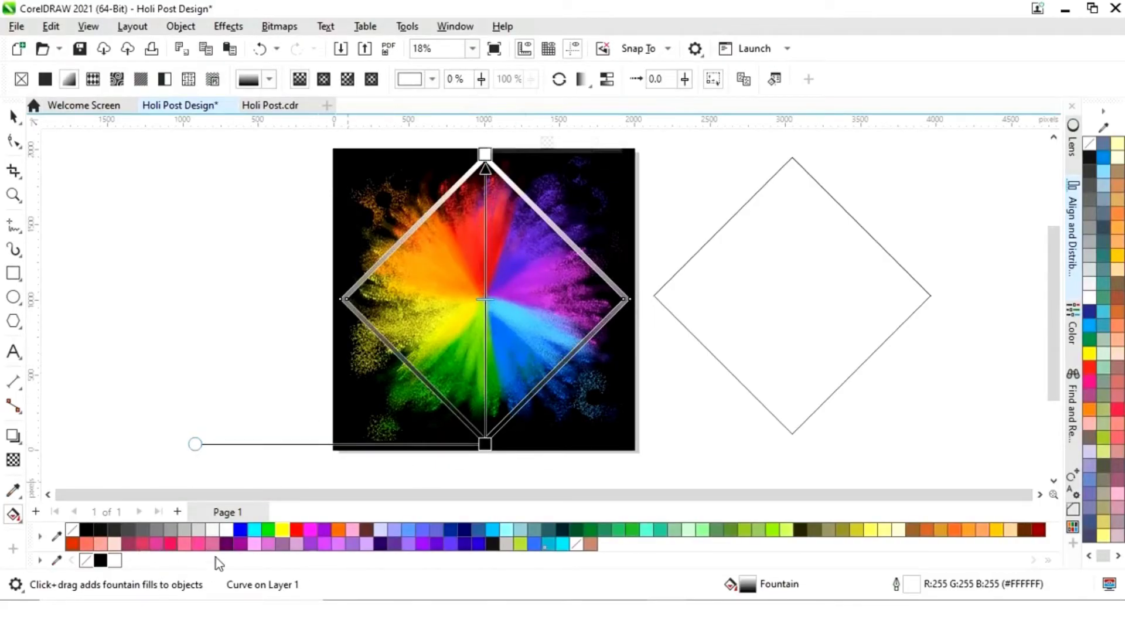
drag(294, 532, 489, 445)
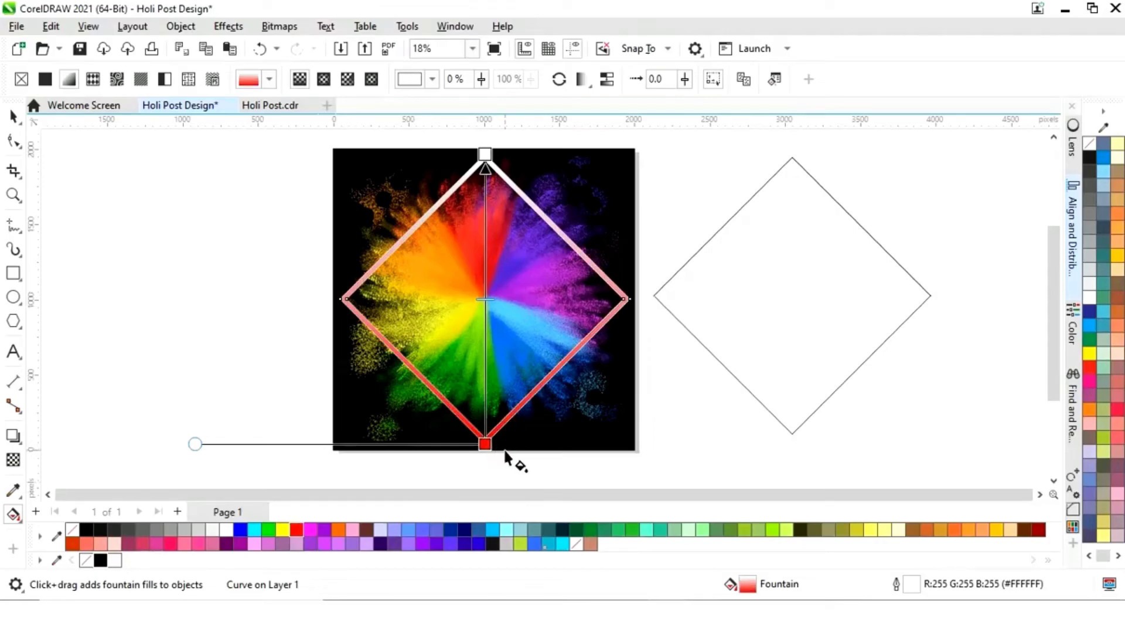
- Add green, yellow and pink-red gradient stops, make the top end cyan, and adjust stop positions
double_click(486, 373)
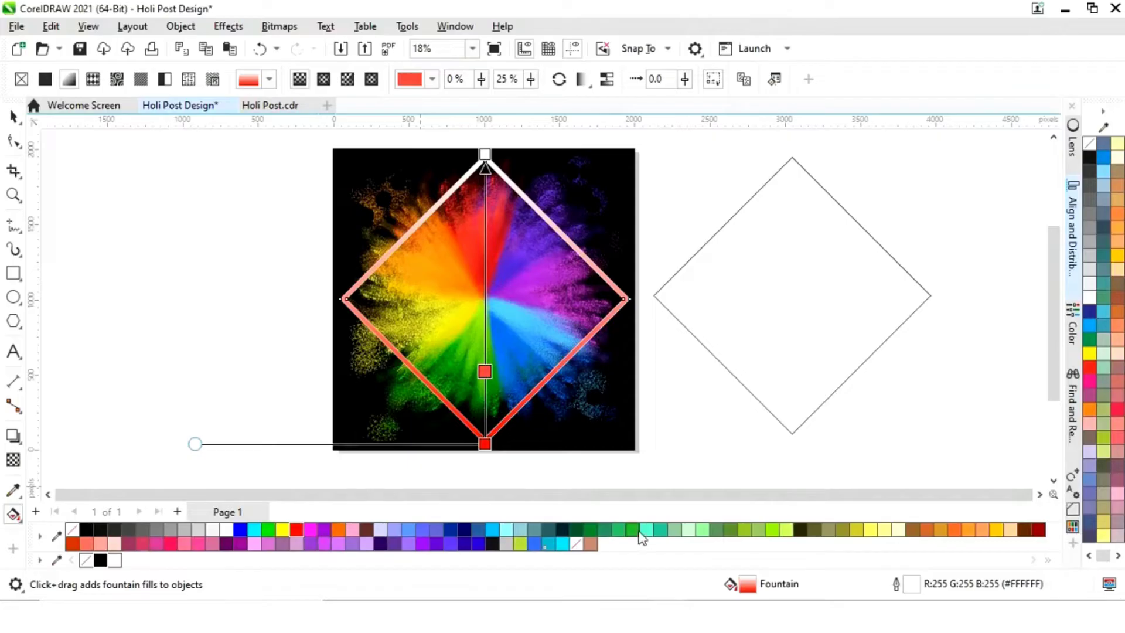
drag(636, 532, 486, 372)
double_click(484, 299)
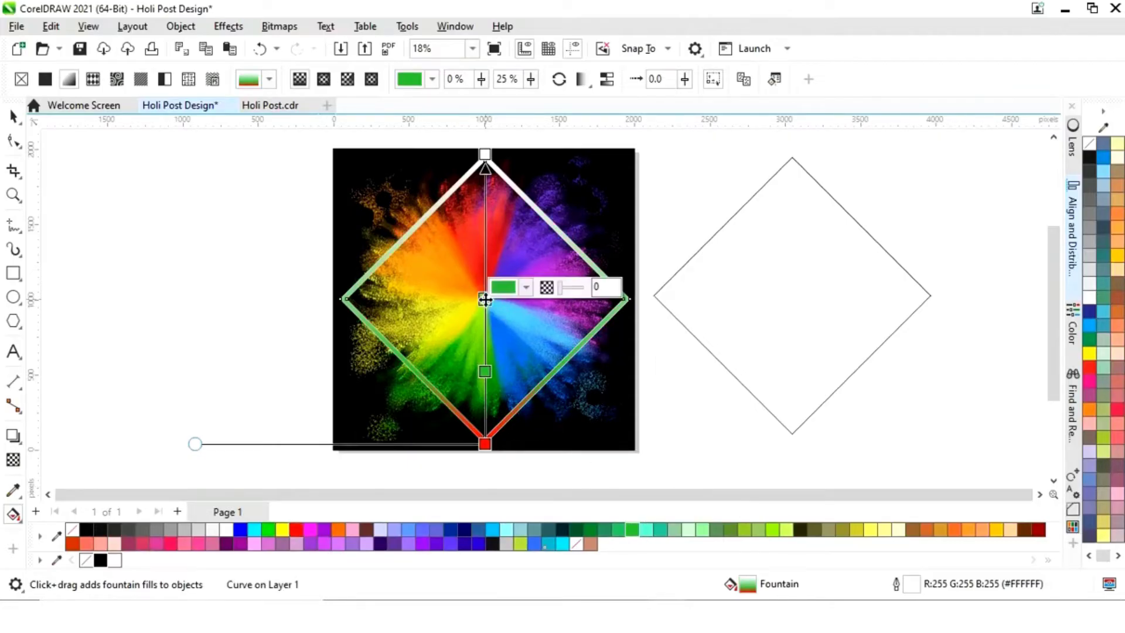
drag(283, 531, 441, 354)
drag(486, 298, 485, 299)
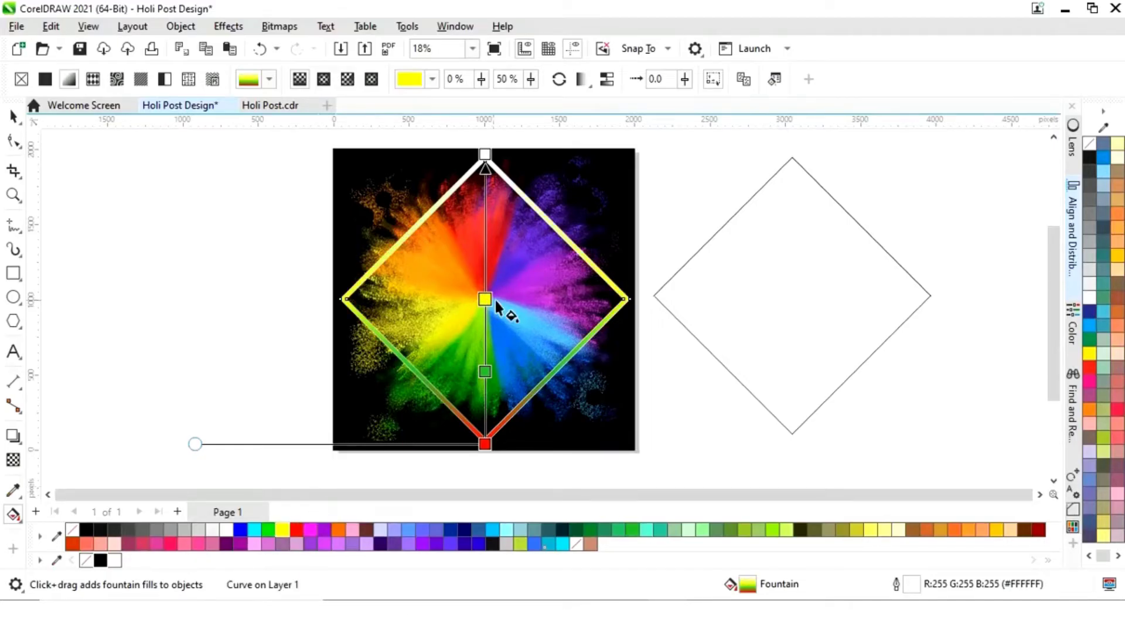
double_click(487, 237)
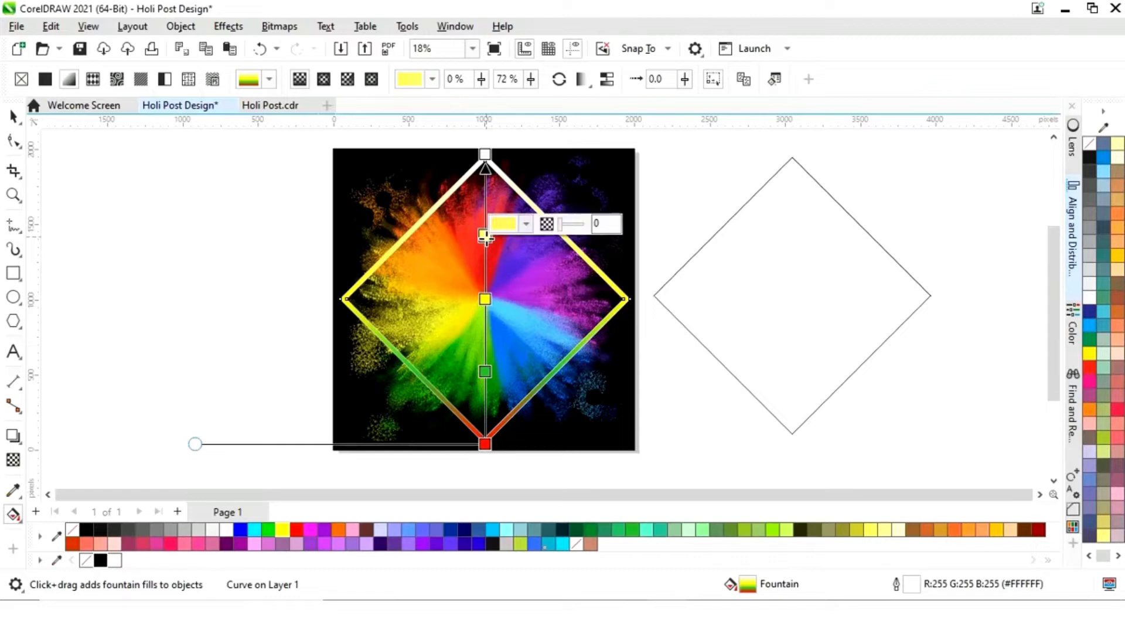
drag(170, 549, 427, 382)
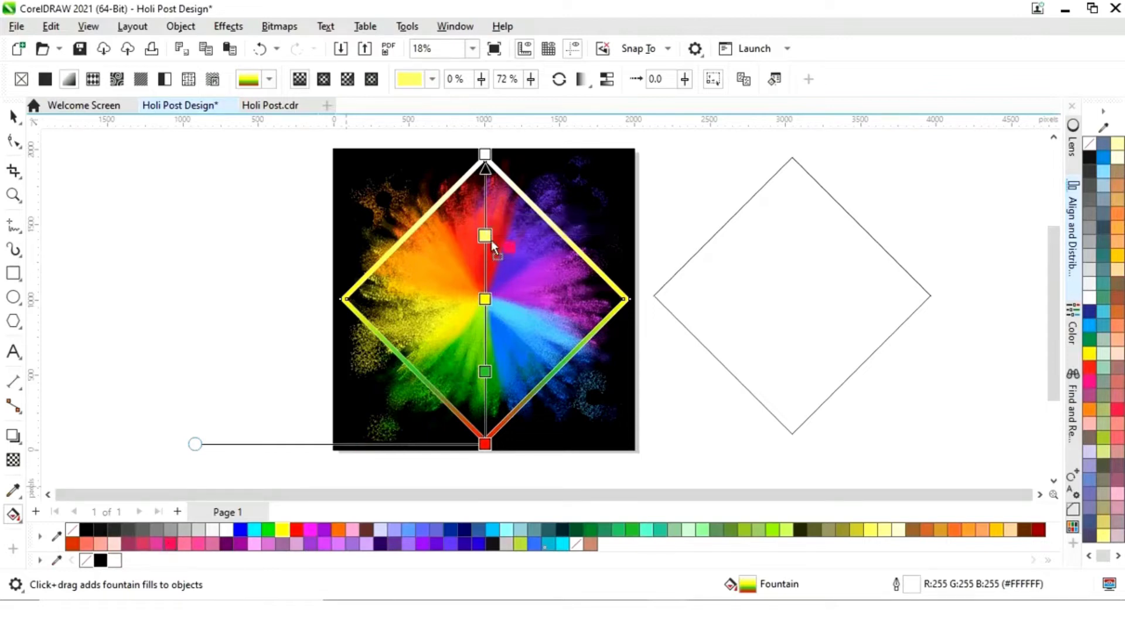
drag(485, 234, 485, 234)
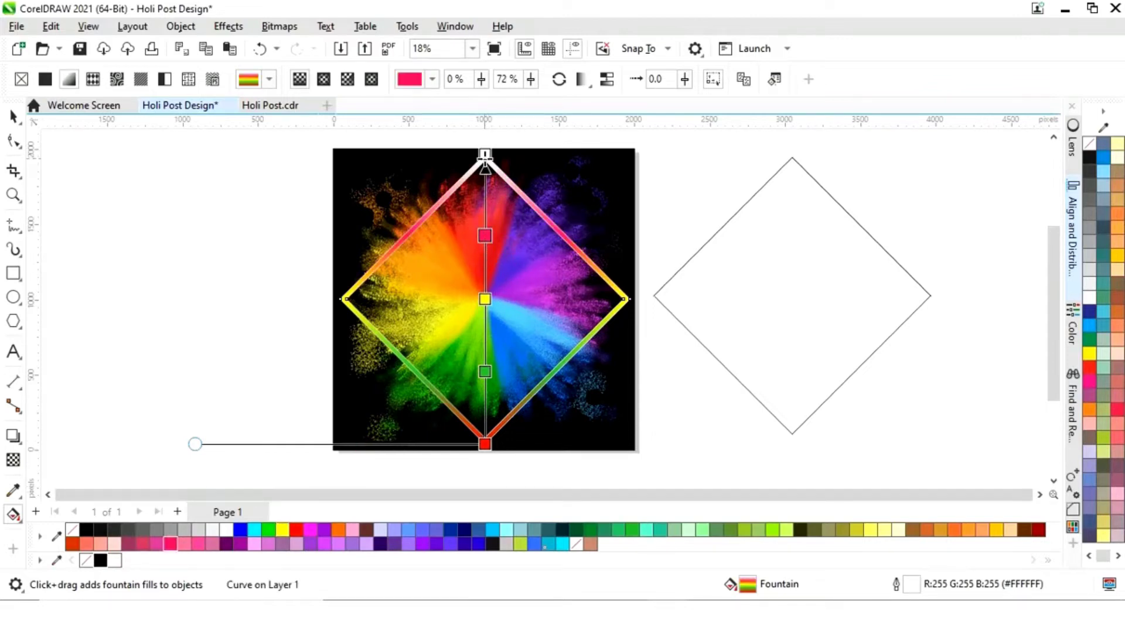
drag(496, 530, 485, 154)
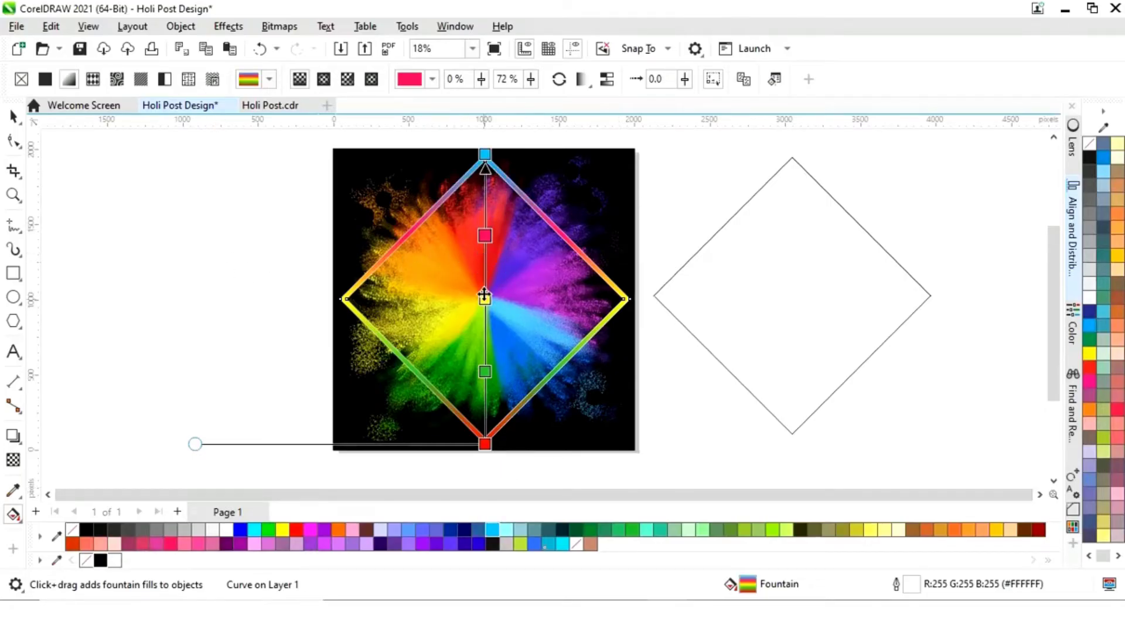
drag(486, 235, 485, 230)
drag(487, 369, 487, 380)
click(14, 117)
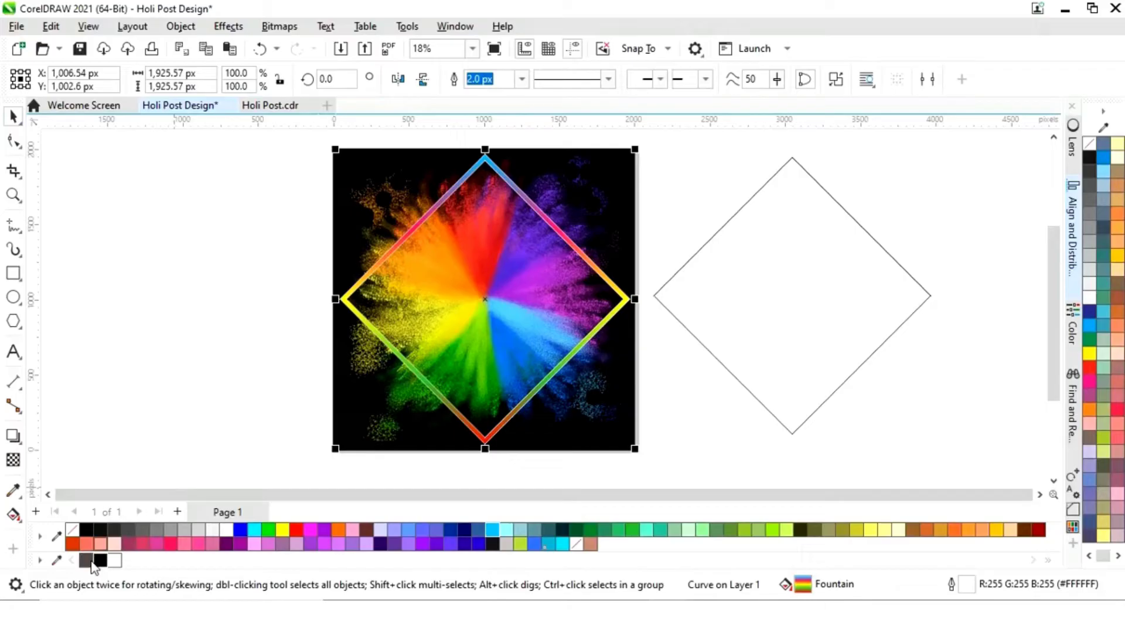
- Remove the frame's outline and centre the plain diamond on the background
right_click(86, 561)
click(186, 364)
click(834, 328)
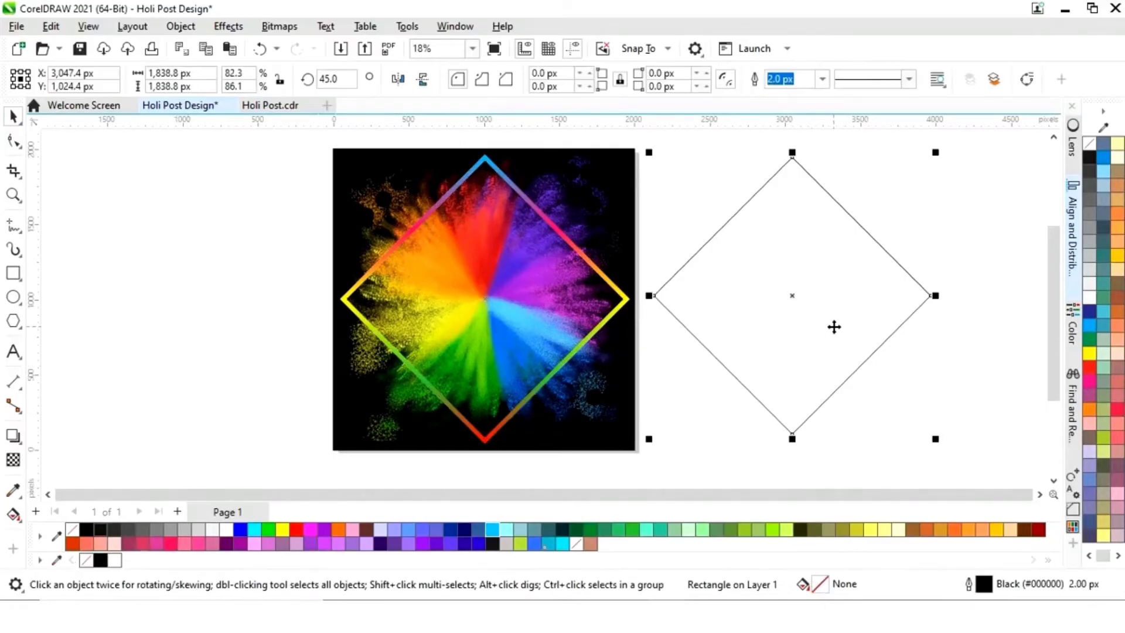
shift+click(596, 338)
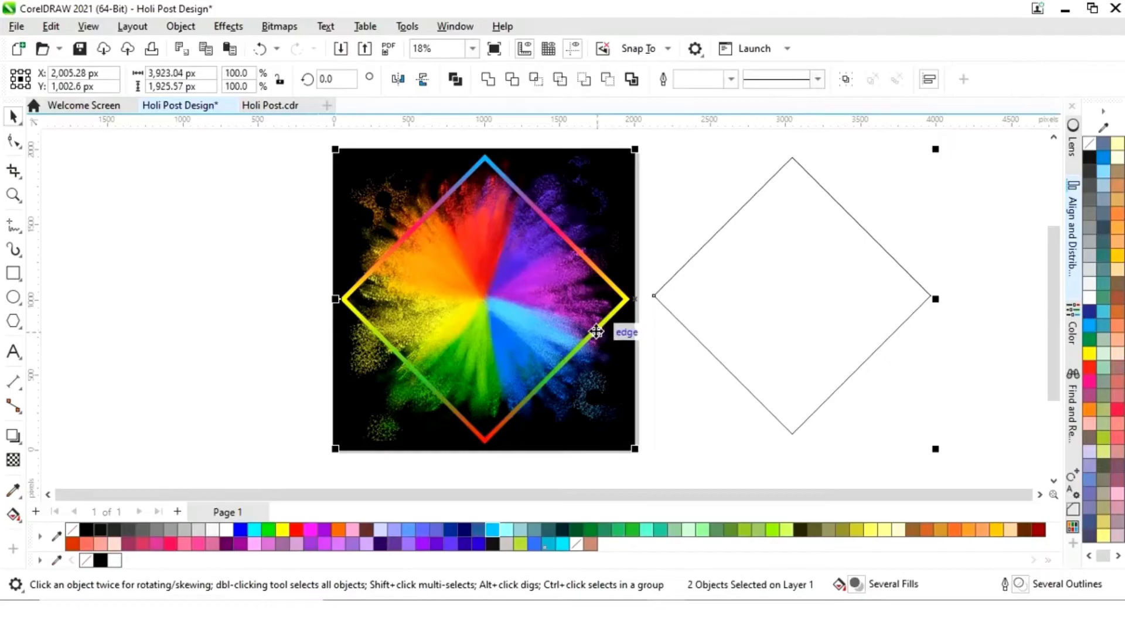
key(c)
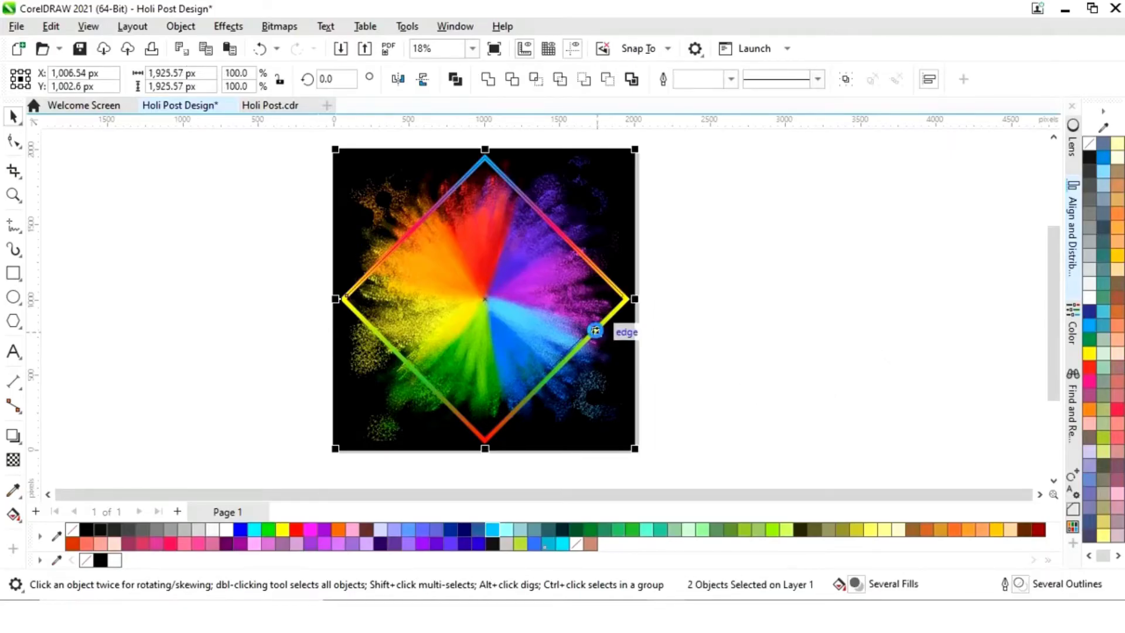
- Shrink the centred diamond slightly inside the frame and fill it black
click(731, 236)
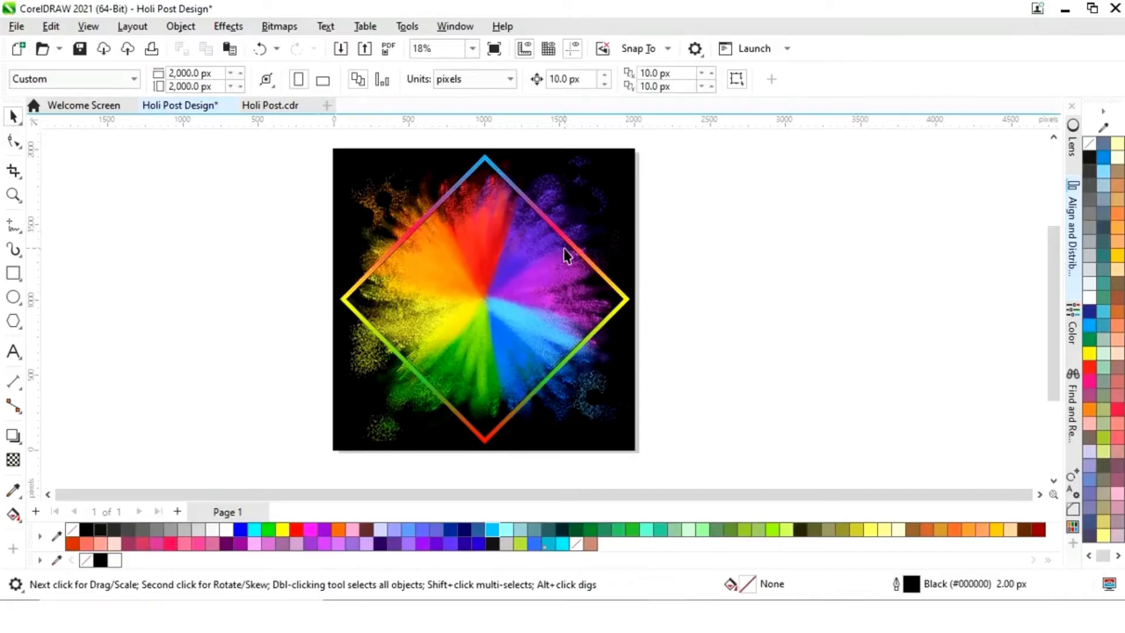
click(574, 253)
drag(640, 157, 618, 166)
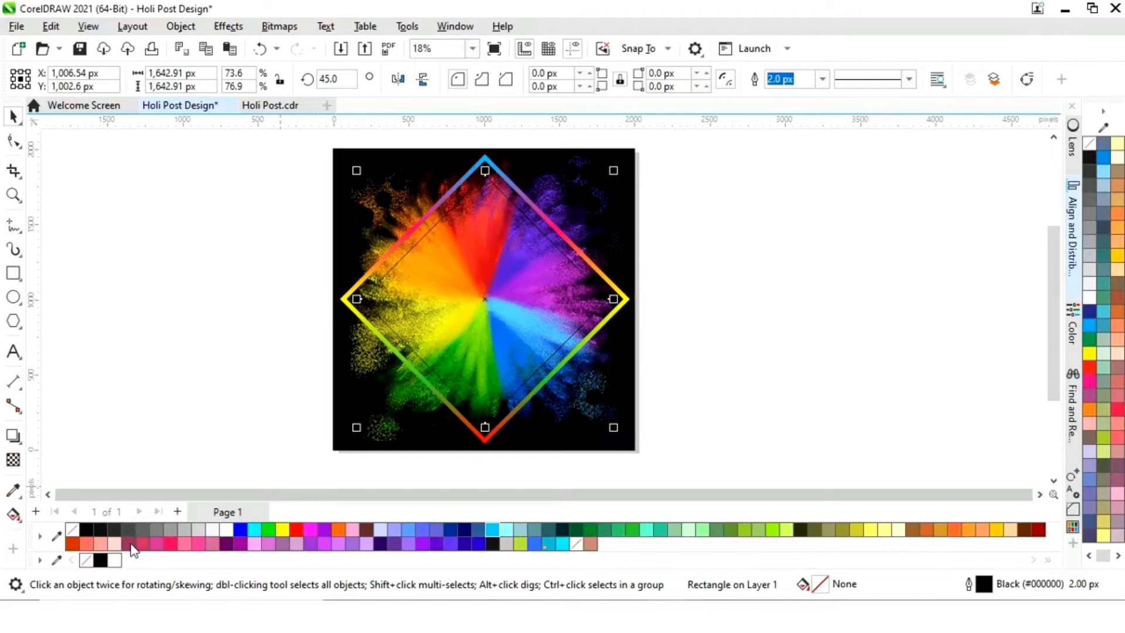
click(101, 561)
drag(615, 172, 623, 163)
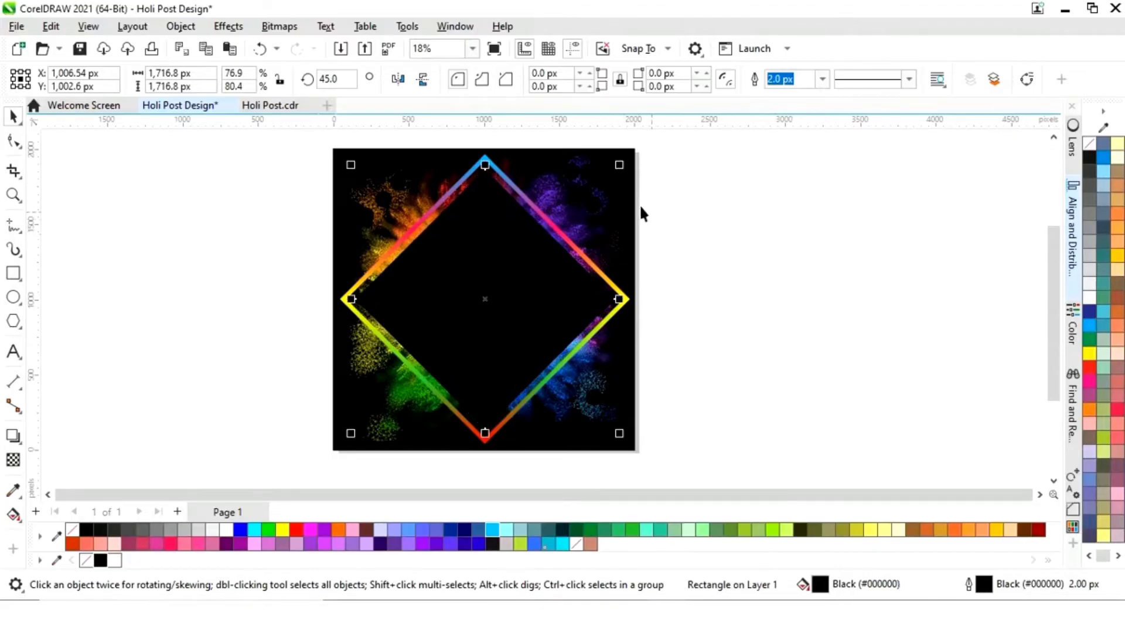
drag(625, 166, 618, 167)
click(734, 249)
- Move the colour-burst image off the page and shrink it to a small size
key(shift+F4)
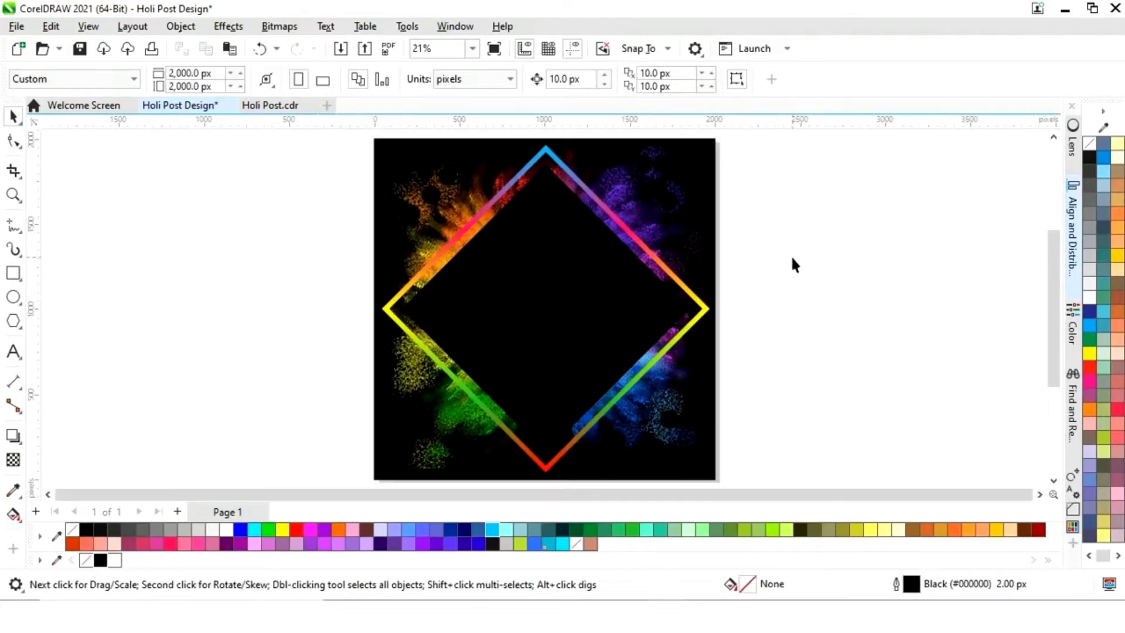
click(662, 228)
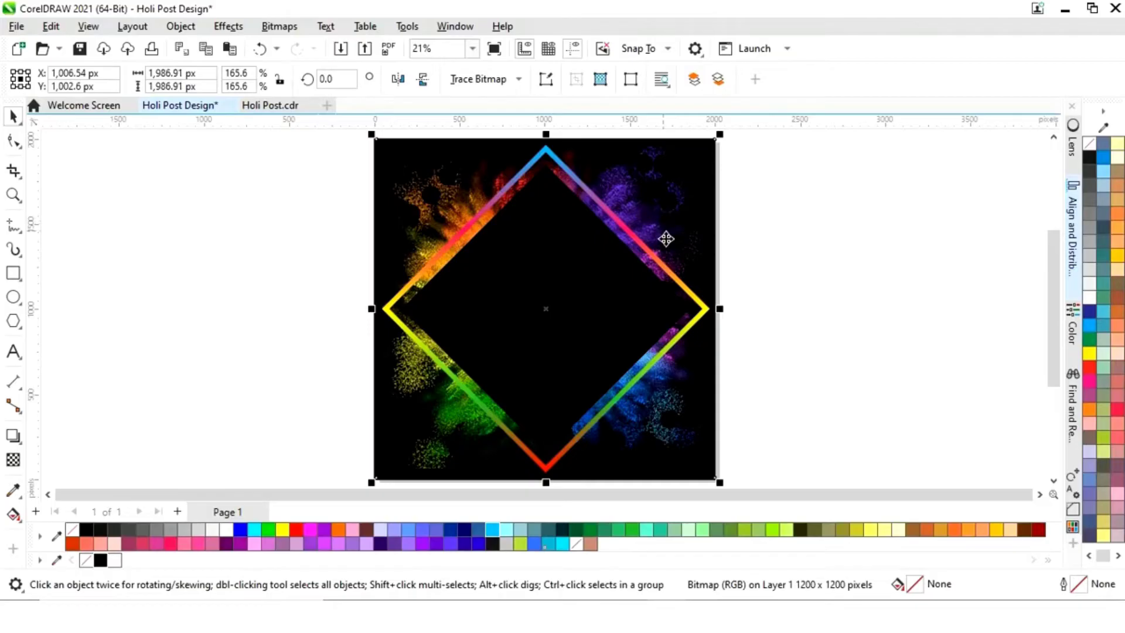
drag(661, 231, 241, 238)
drag(299, 146, 202, 261)
drag(138, 351, 281, 309)
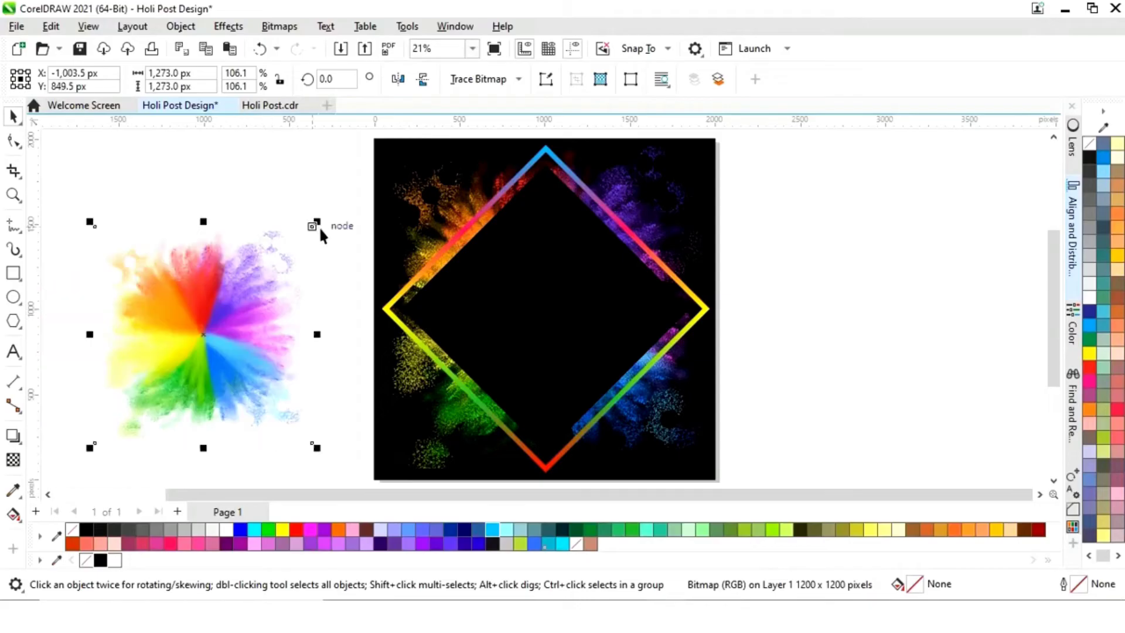
drag(317, 221, 507, 185)
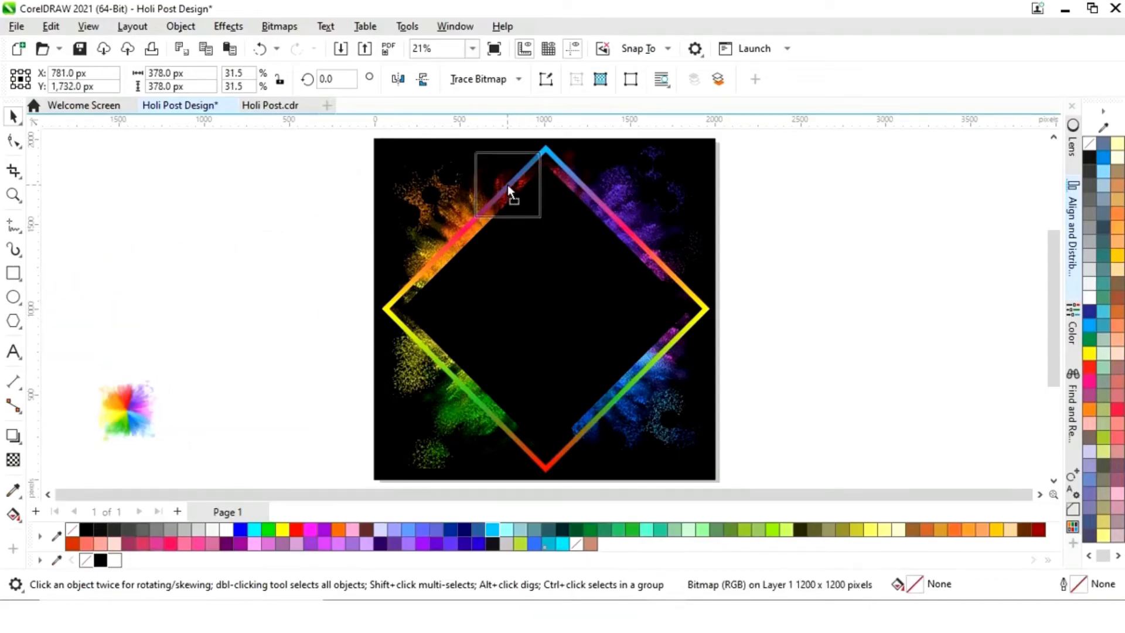
- Place the small burst on the frame's upper-left edge and a copy on its lower-right edge
drag(507, 185, 593, 425)
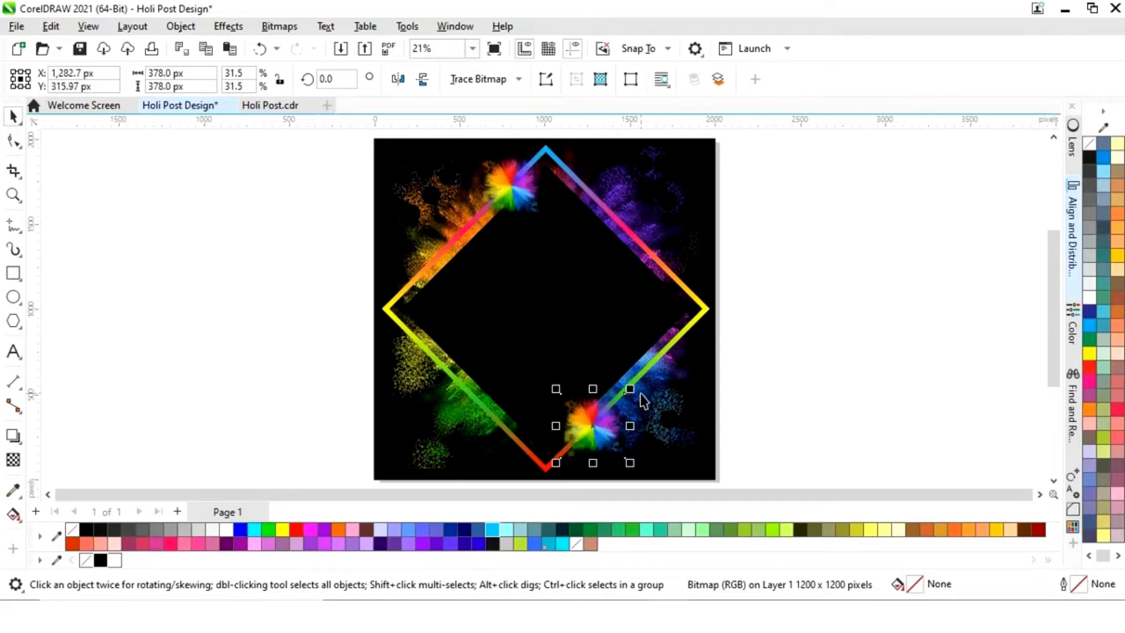
drag(635, 392, 653, 378)
drag(621, 431, 626, 426)
click(805, 366)
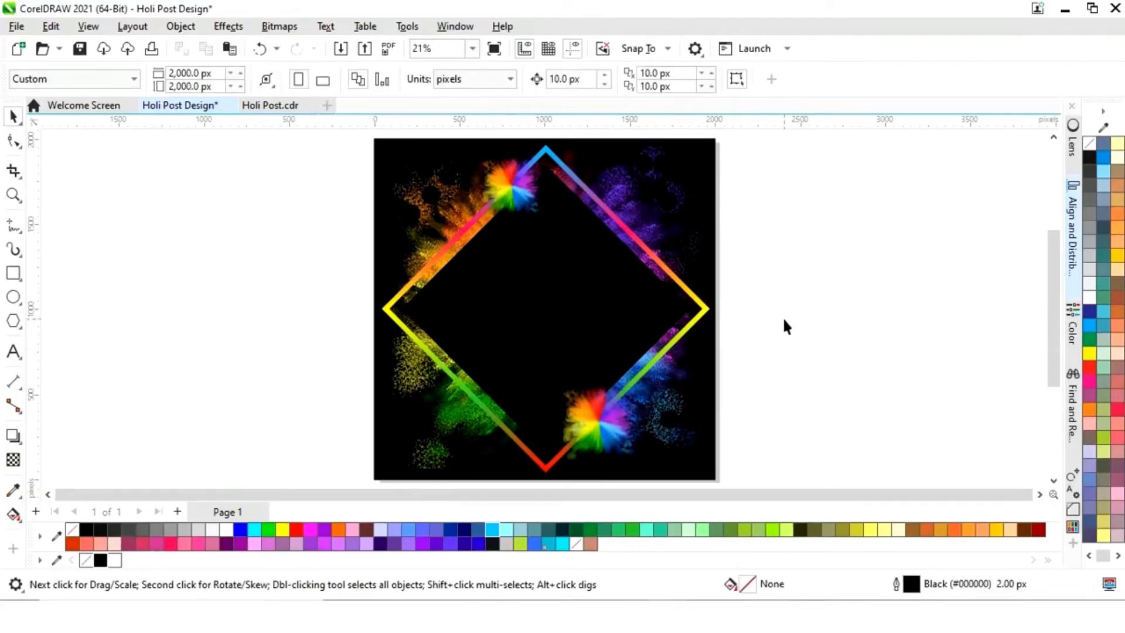
- Bring the whole Holi text artwork next to the post
key(z)
scroll(703, 478, down, 1)
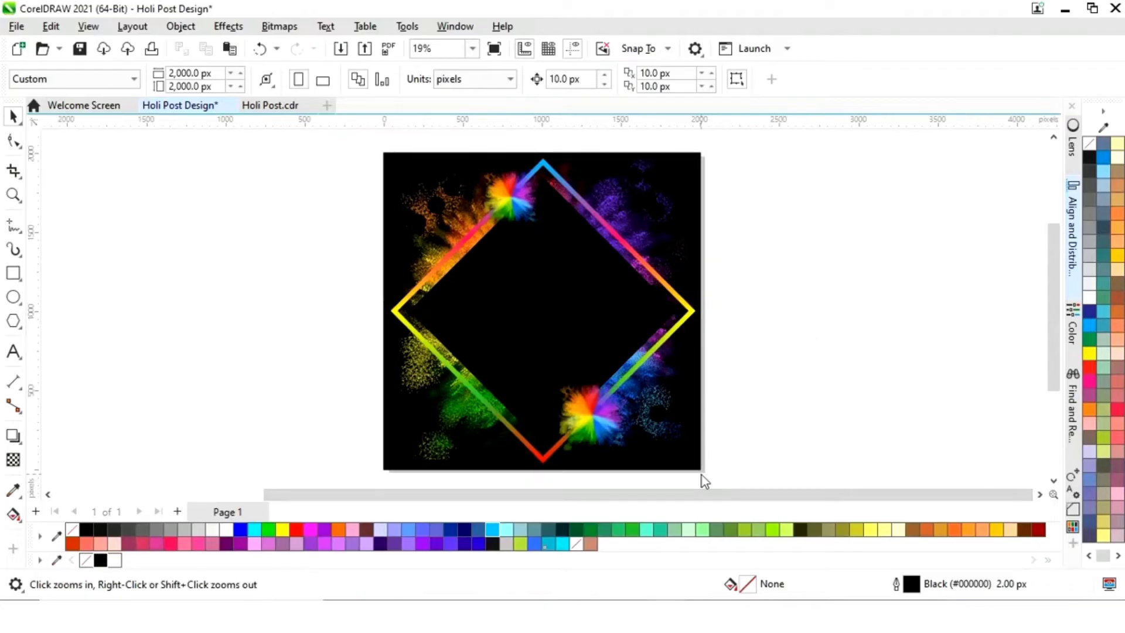
drag(712, 495, 517, 500)
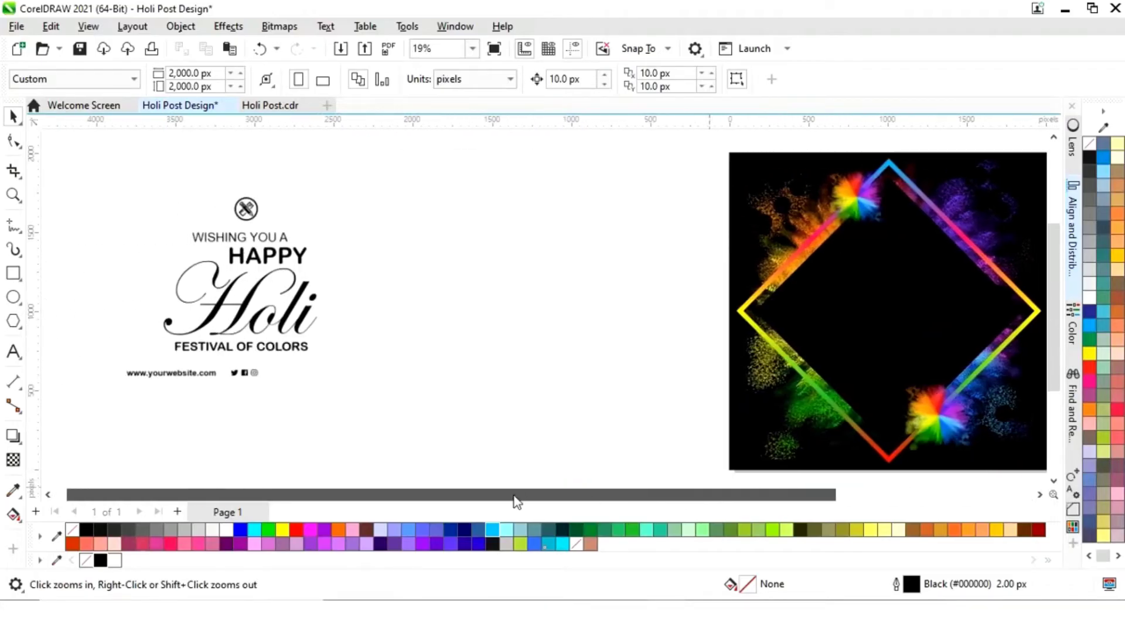
drag(102, 427, 351, 169)
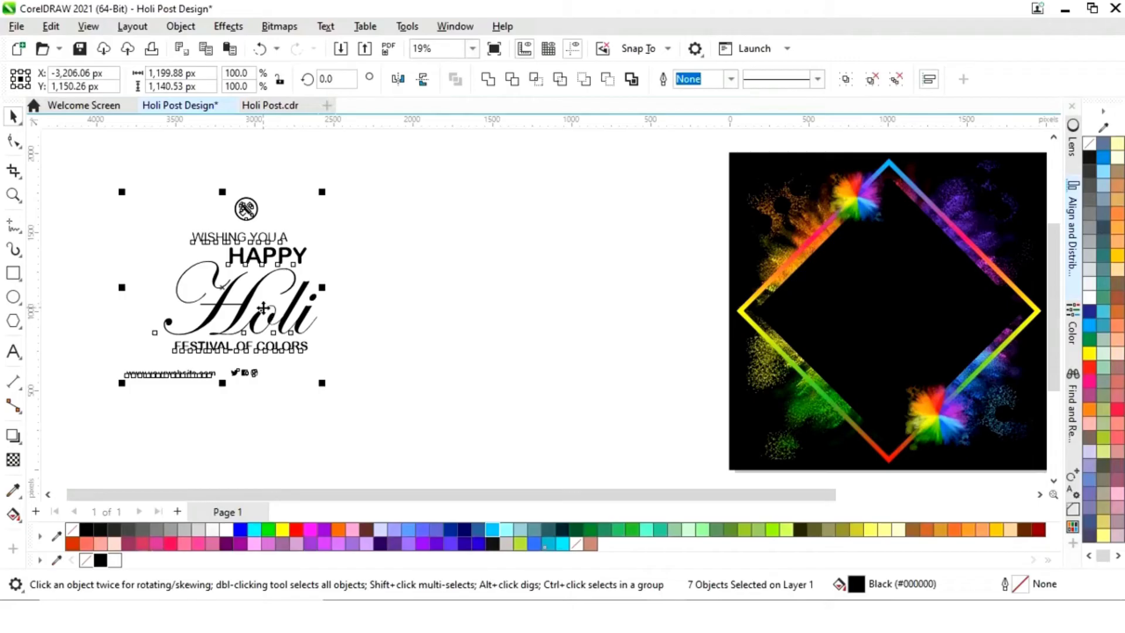
drag(249, 299, 611, 320)
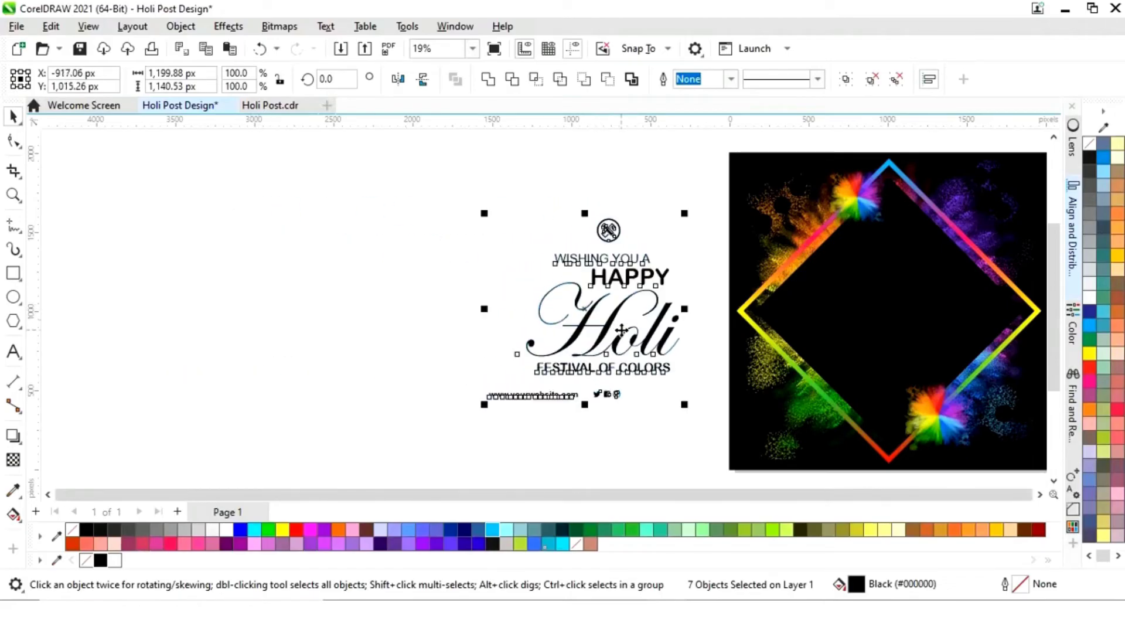
key(F4)
- Move the round logo to the background's top-left corner and colour it white
click(916, 350)
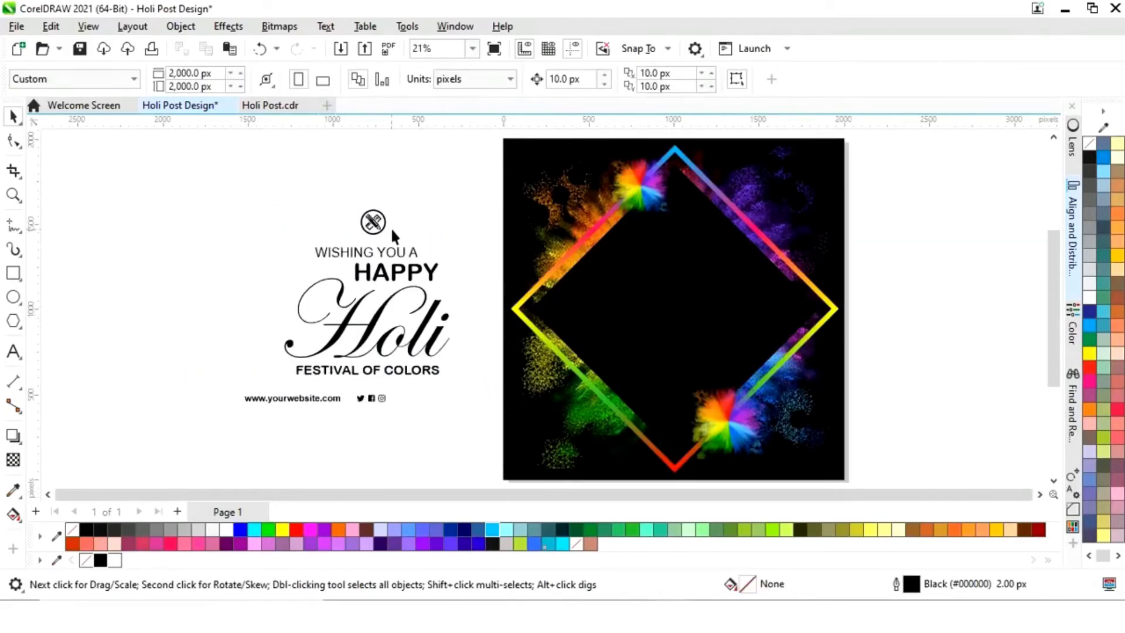
click(372, 221)
drag(371, 221, 524, 160)
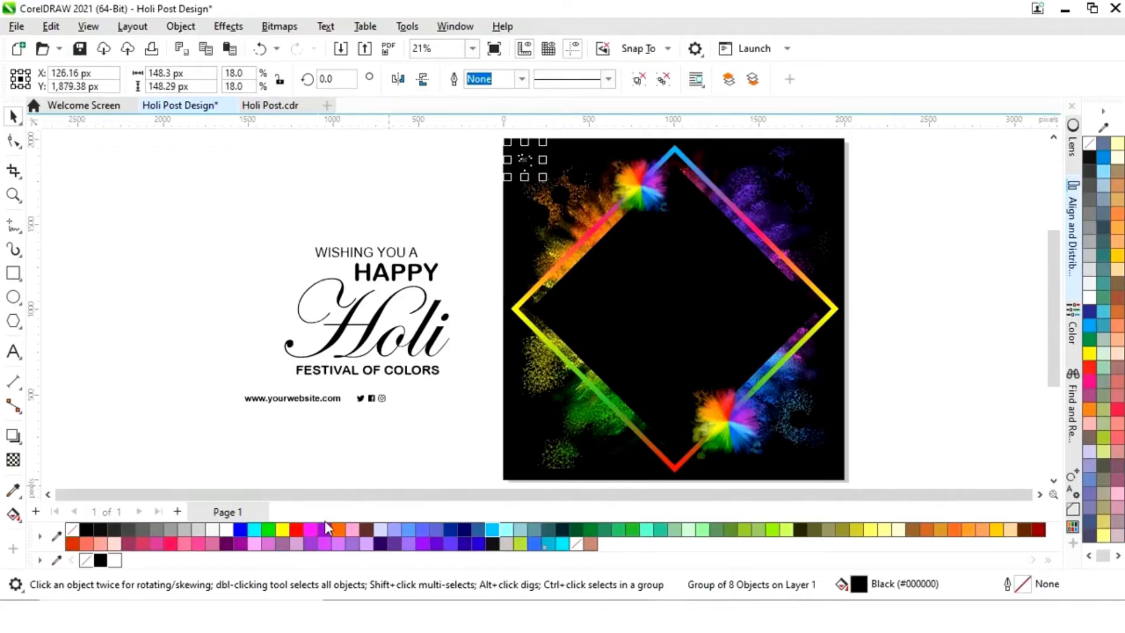
click(225, 529)
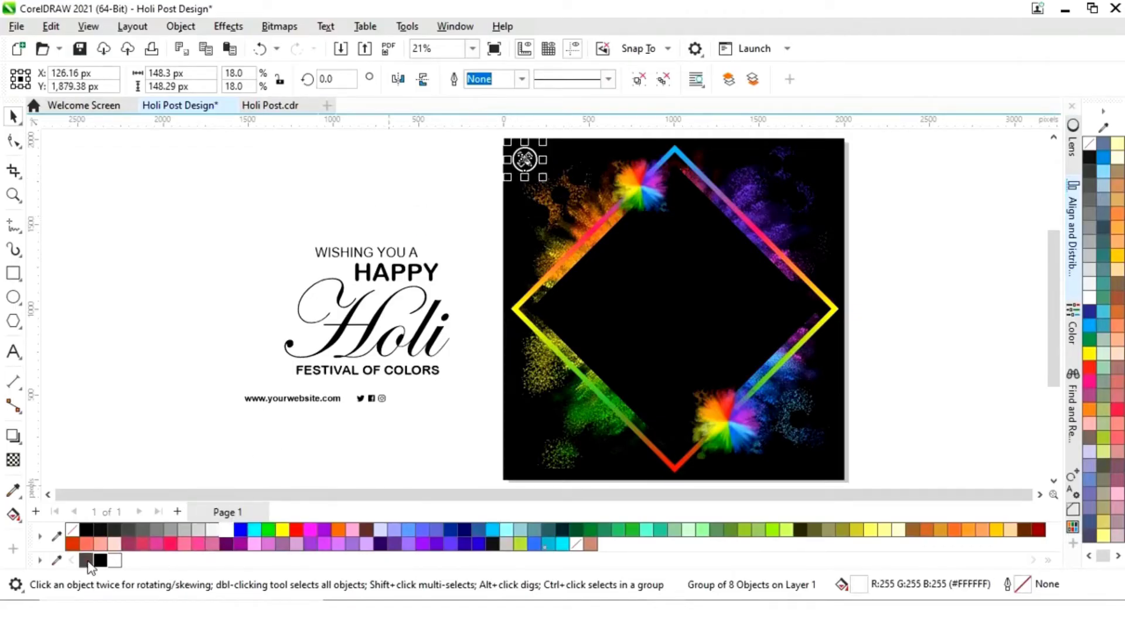
click(96, 386)
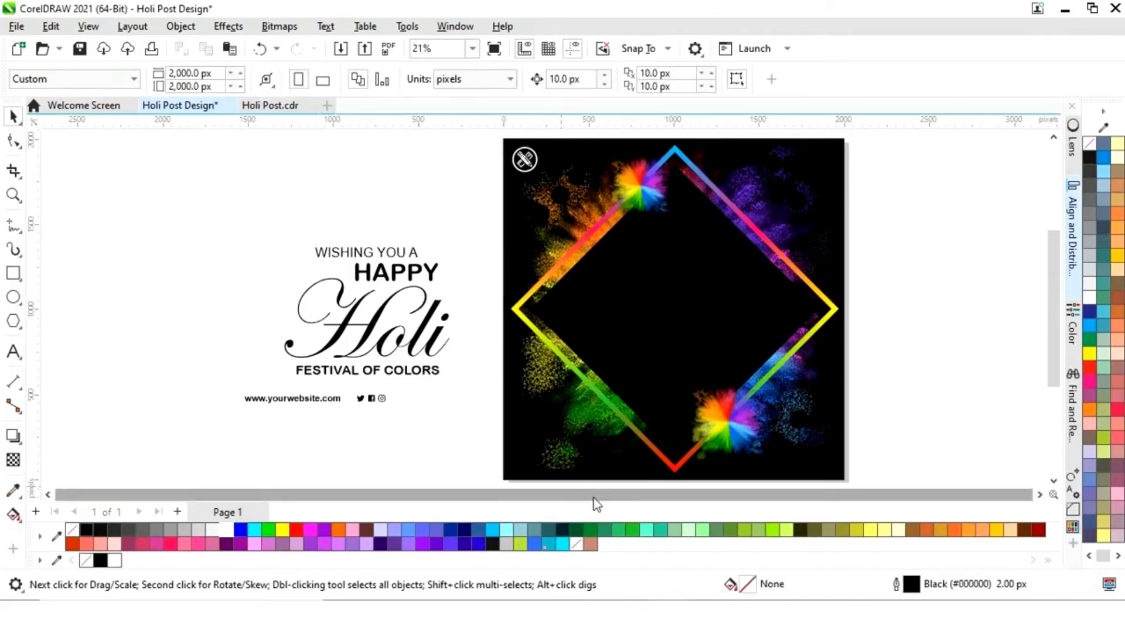
- Select the four greeting lines: WISHING YOU A, HAPPY, Holi and FESTIVAL OF COLORS
click(363, 253)
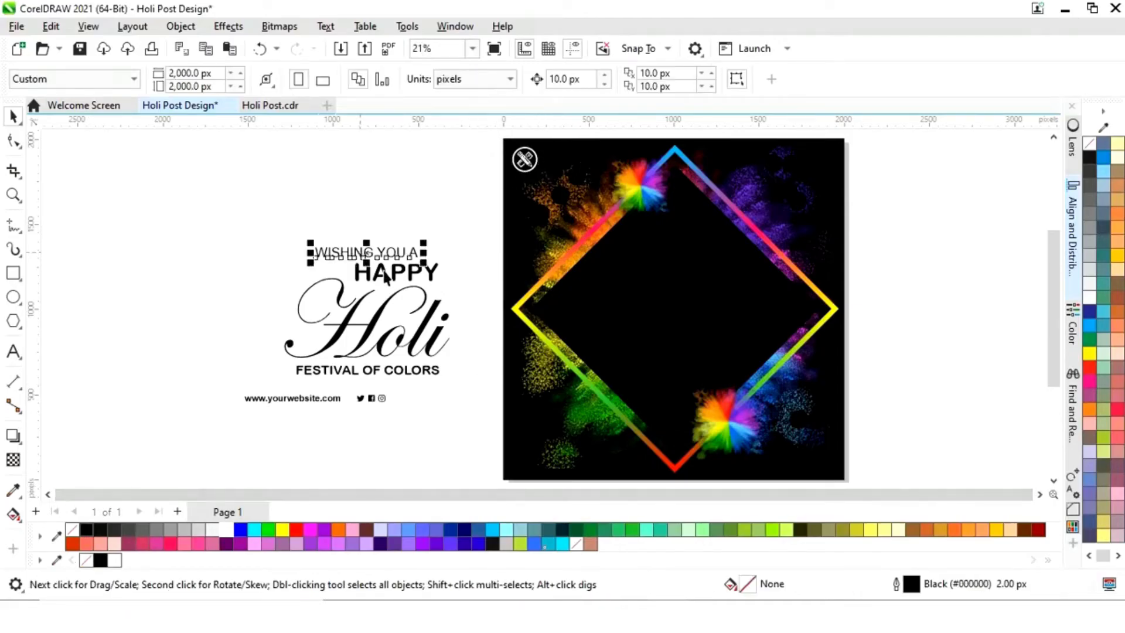
shift+click(378, 271)
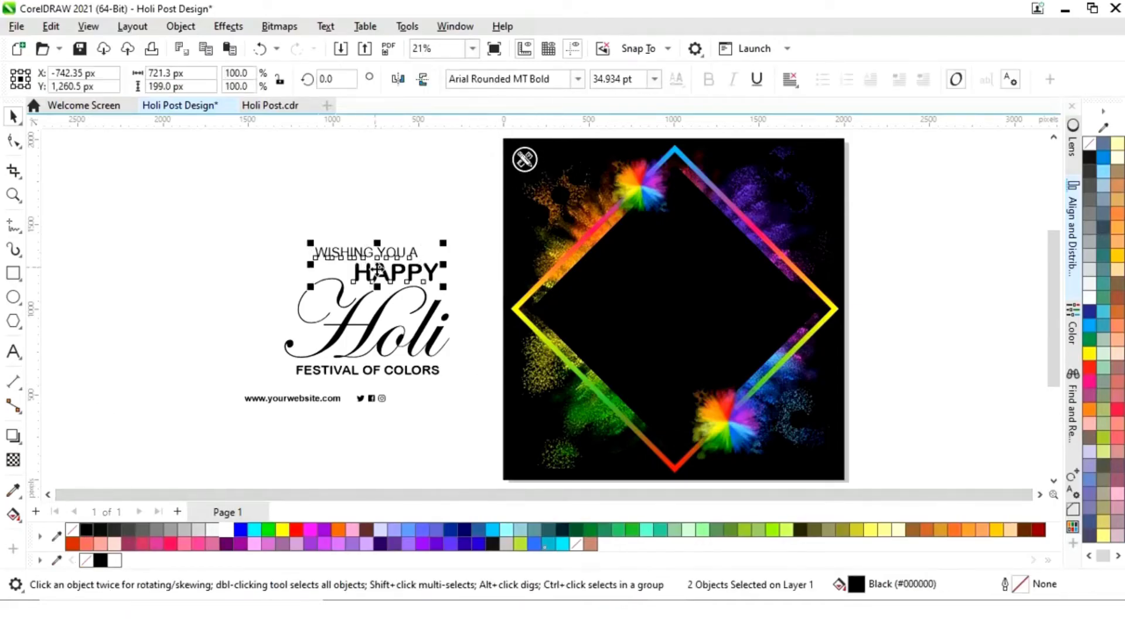
click(288, 262)
click(383, 254)
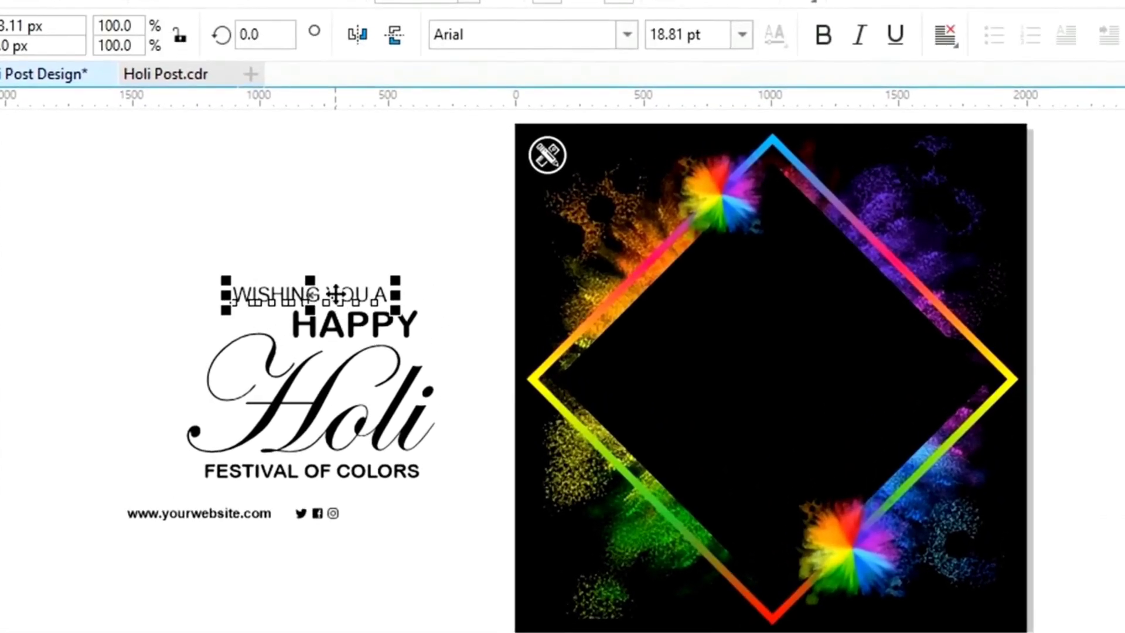
click(332, 335)
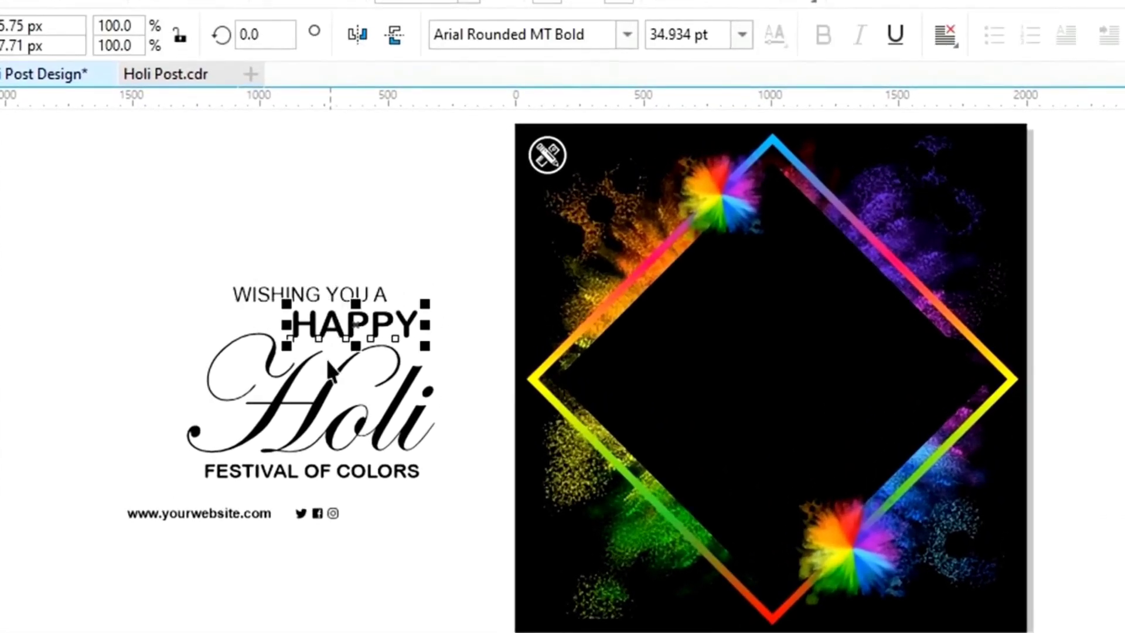
click(322, 391)
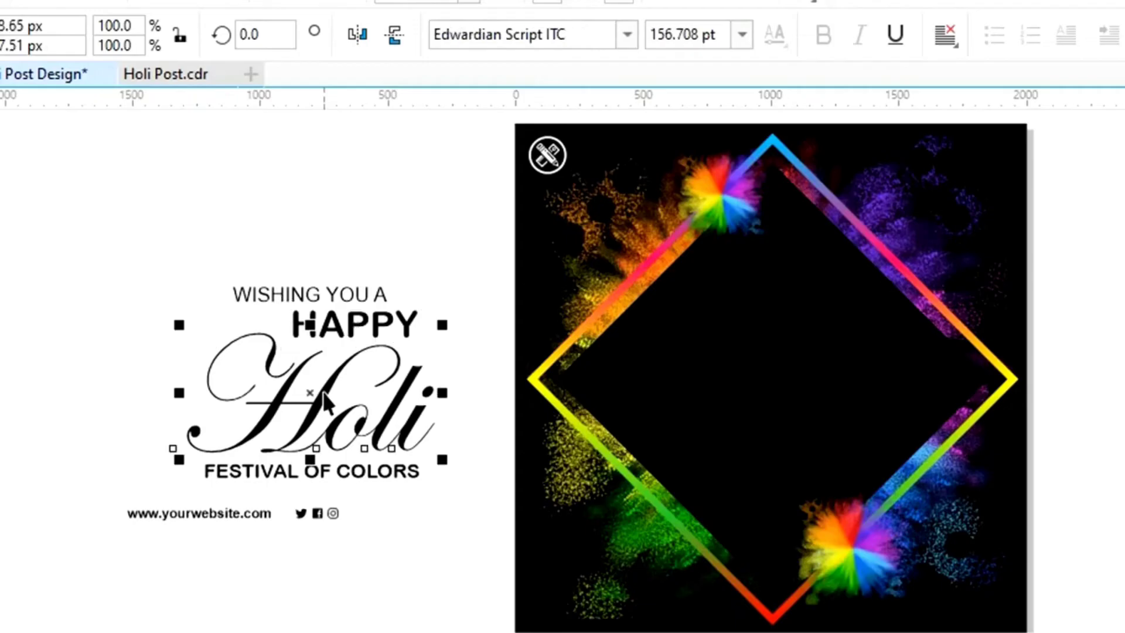
click(338, 471)
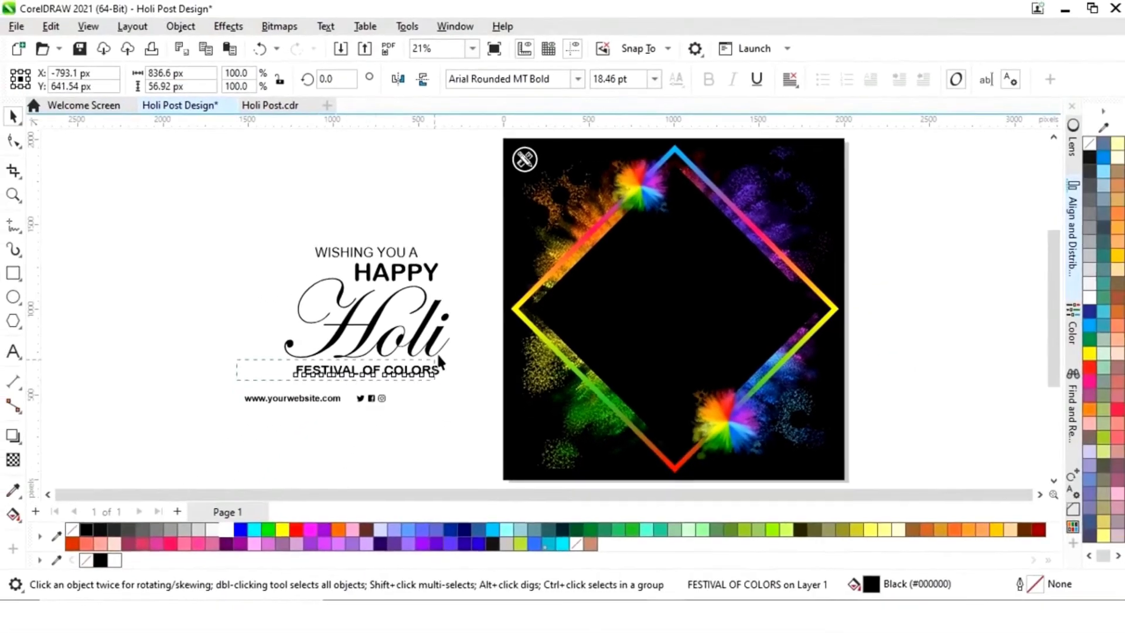
drag(441, 361, 473, 227)
- Move the greeting inside the diamond, make it white, and nudge it slightly right
drag(396, 323, 671, 299)
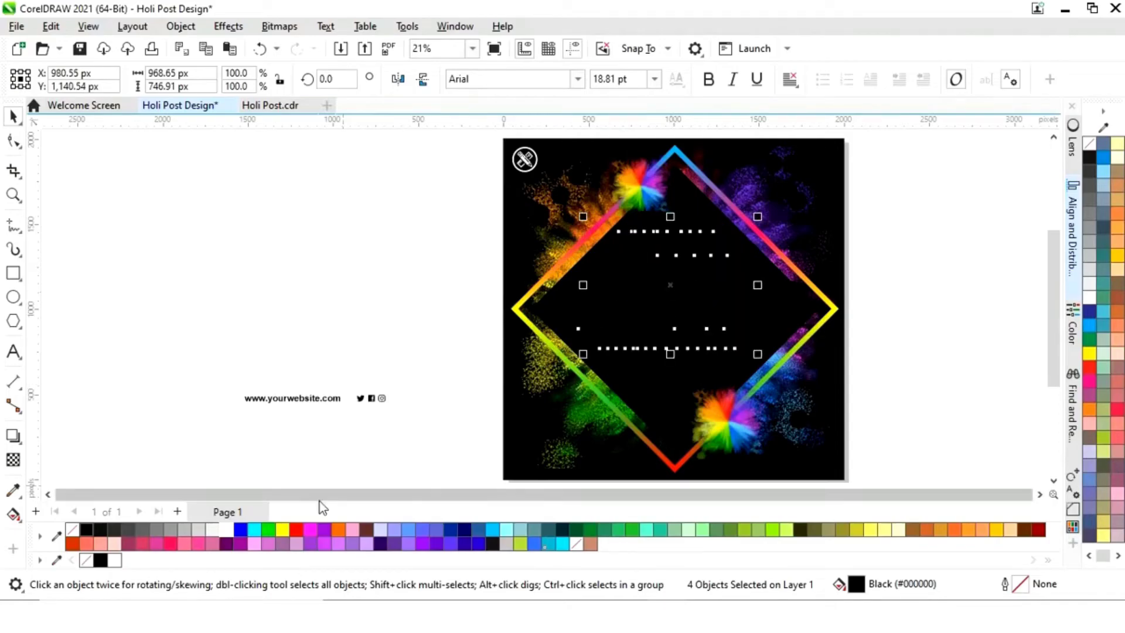
click(225, 529)
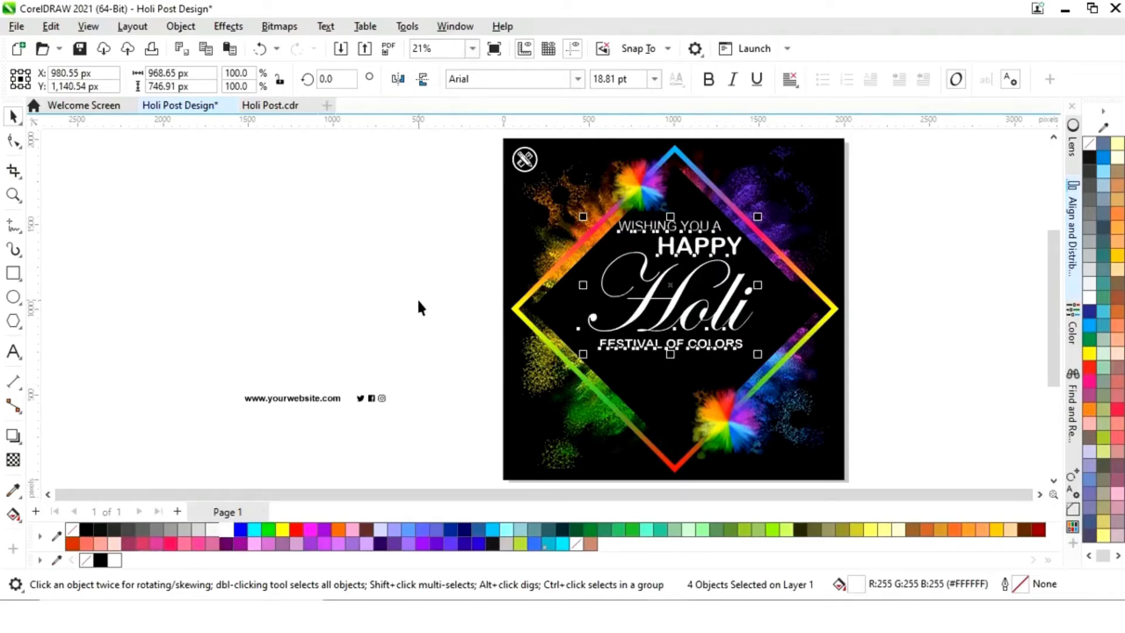
key(Right)
key(Right)
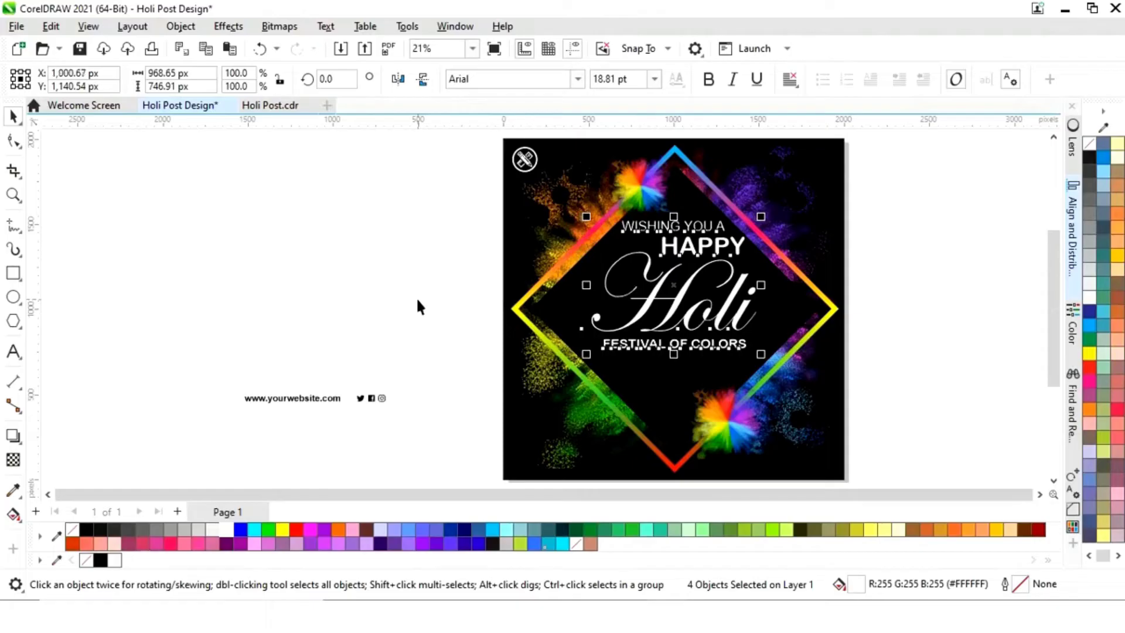
click(405, 273)
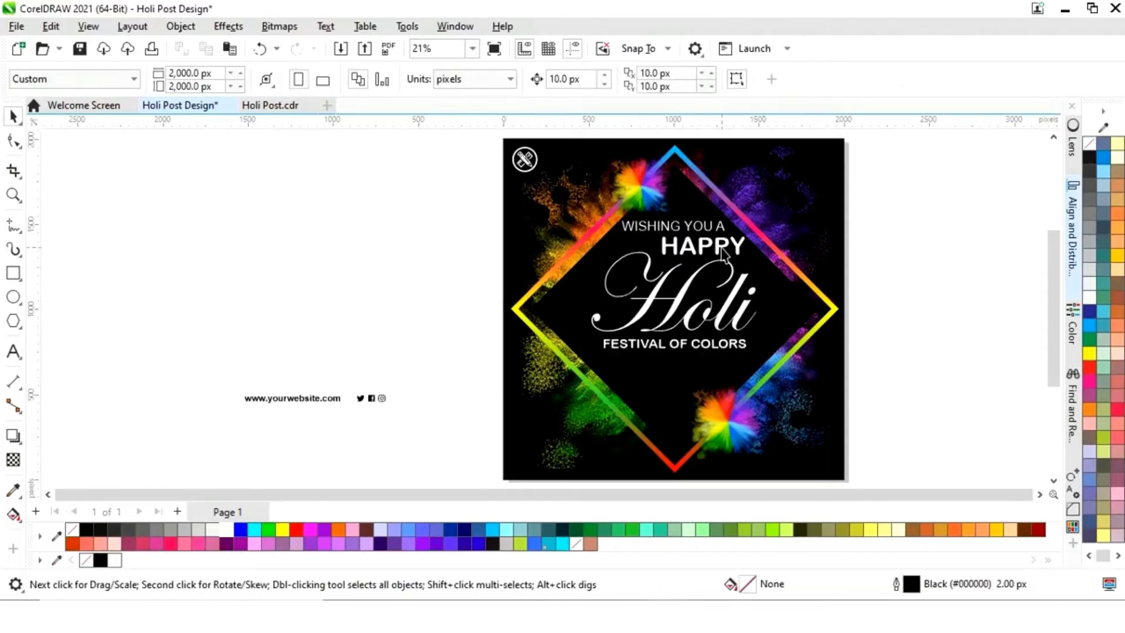
- Move the website address to the poster's bottom-left and make it white
click(724, 254)
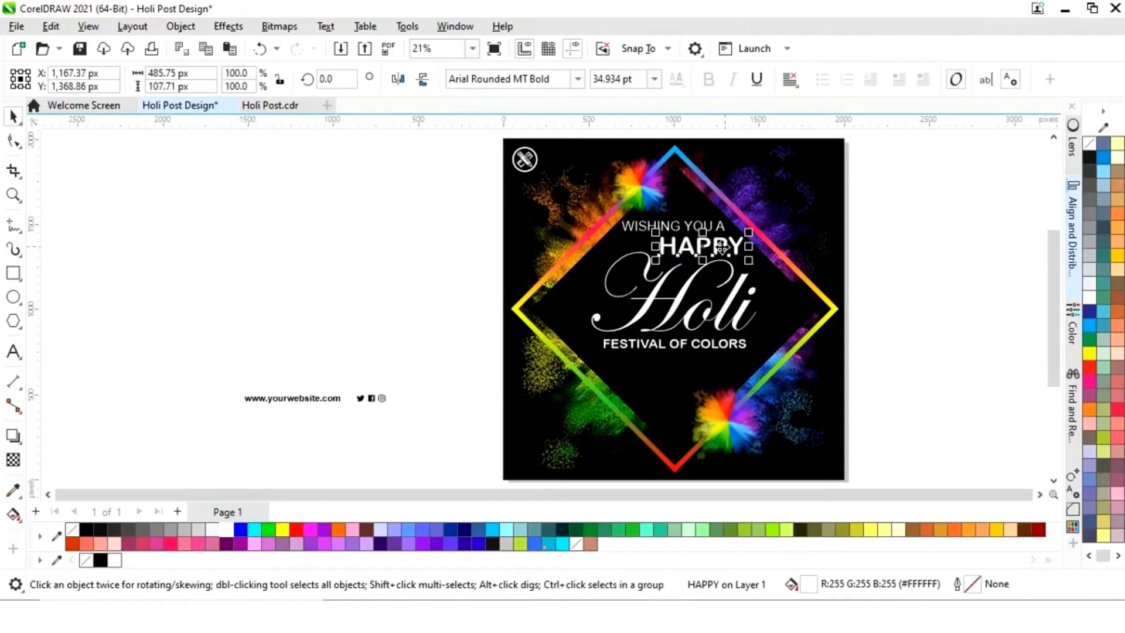
click(433, 301)
drag(283, 406, 562, 471)
click(226, 530)
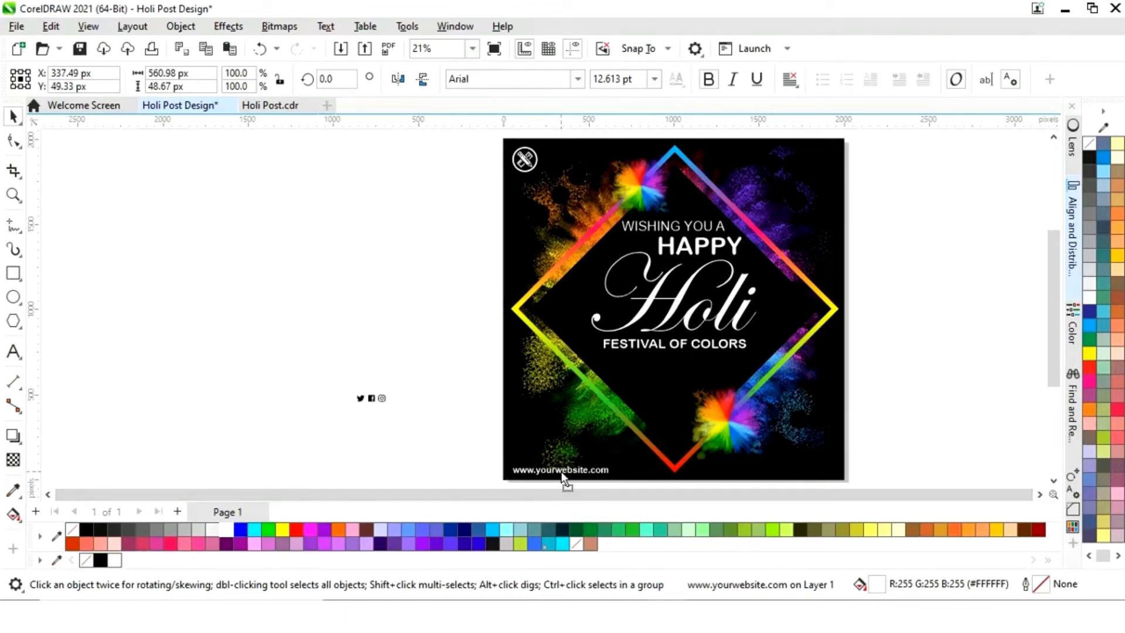
- Move the social-icon group to the poster's bottom-right corner
click(369, 398)
drag(369, 398, 822, 470)
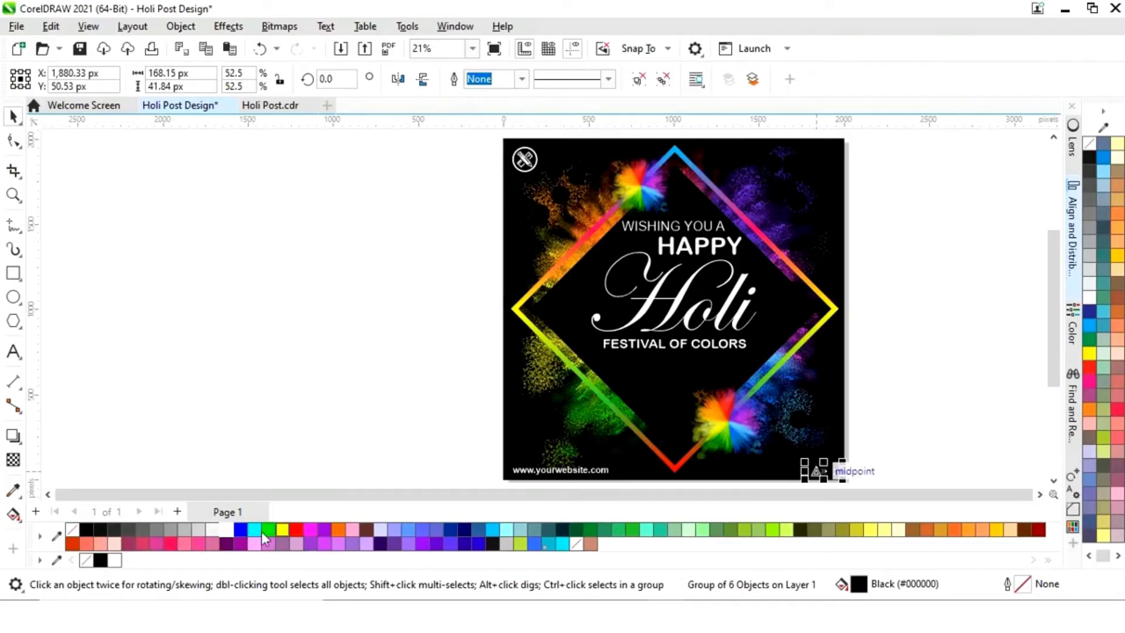
shift+click(600, 473)
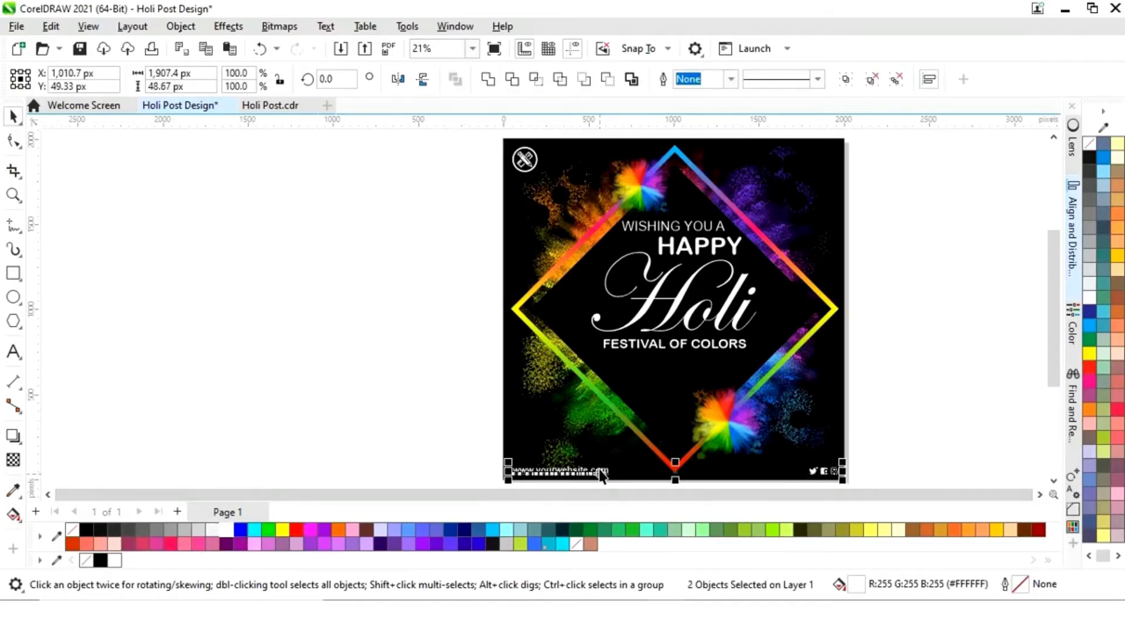
click(938, 428)
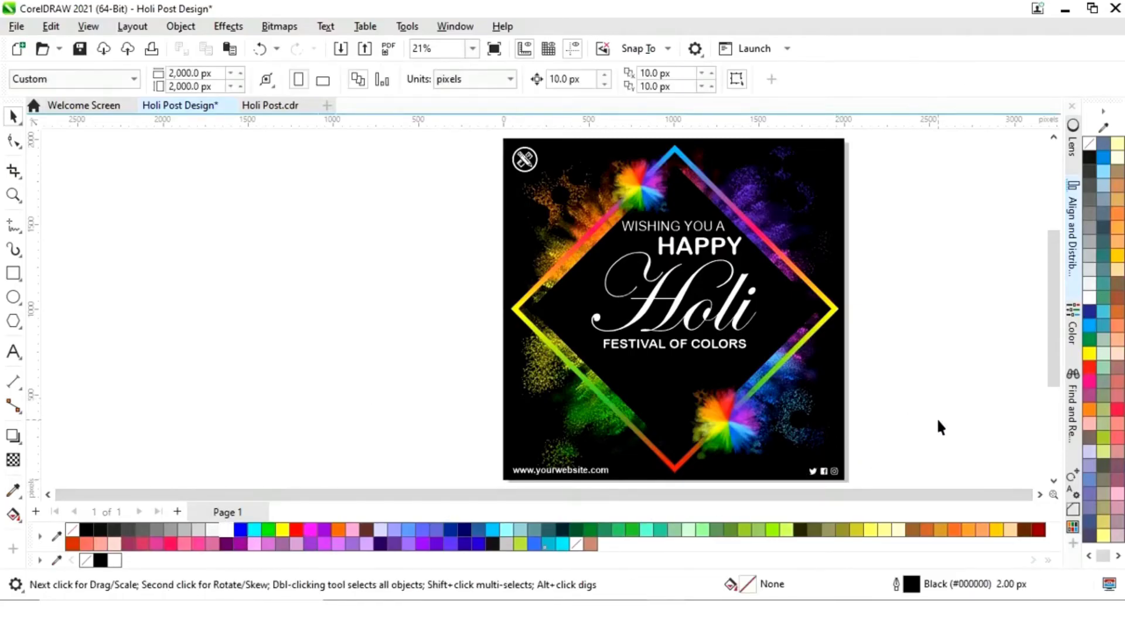
key(shift+F4)
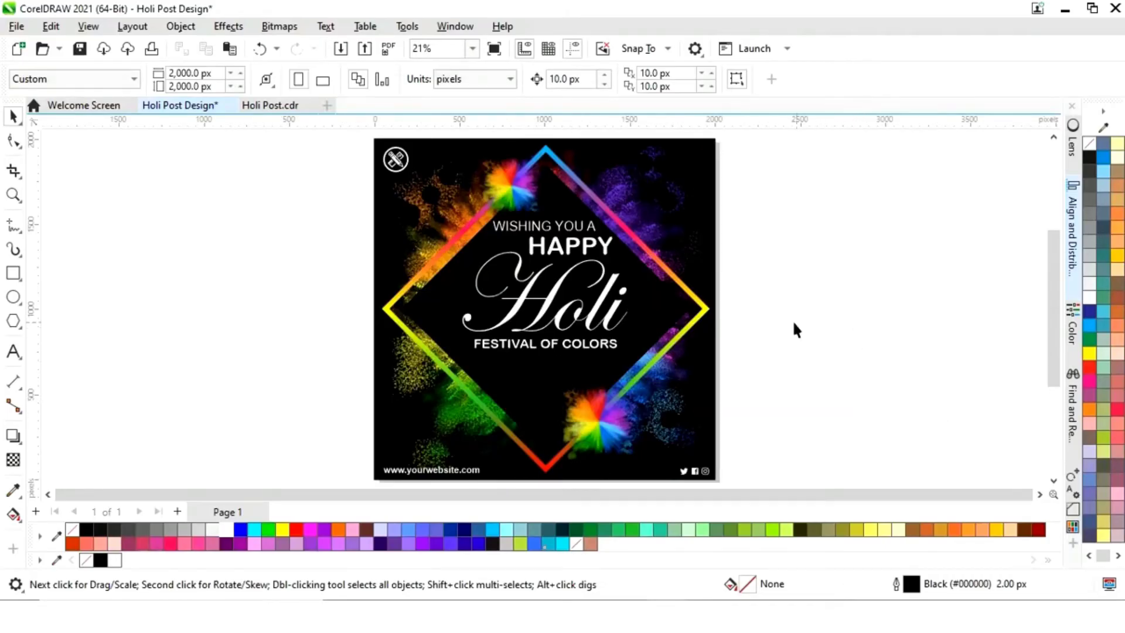
- Fill FESTIVAL OF COLORS with a rainbow fountain gradient starting with cyan, shifting the pink and yellow nodes right
click(578, 252)
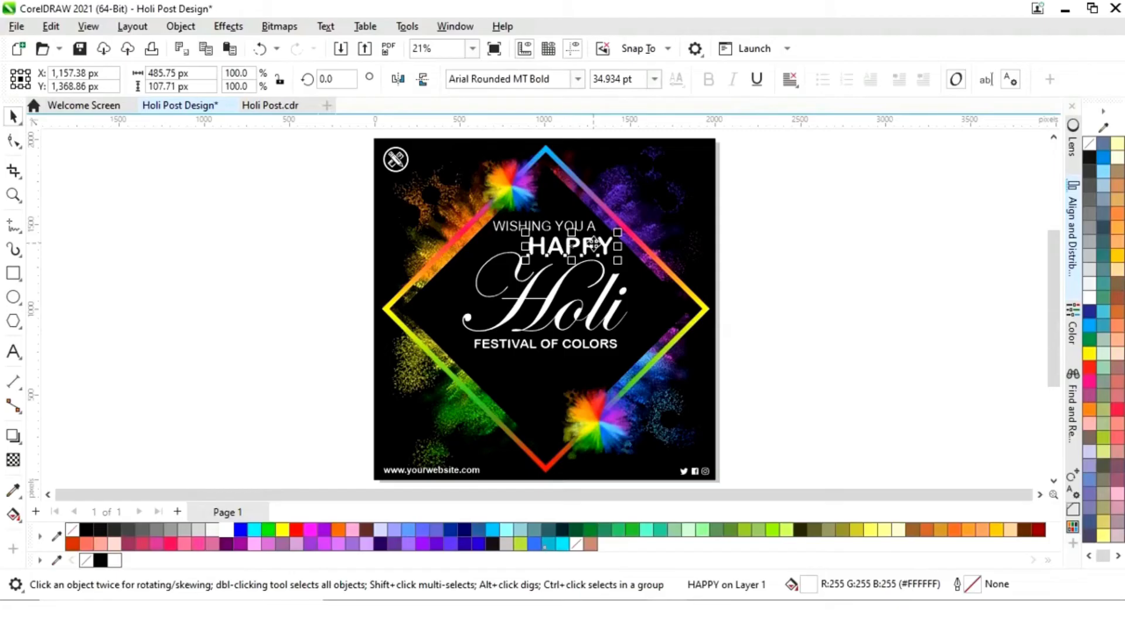
key(z)
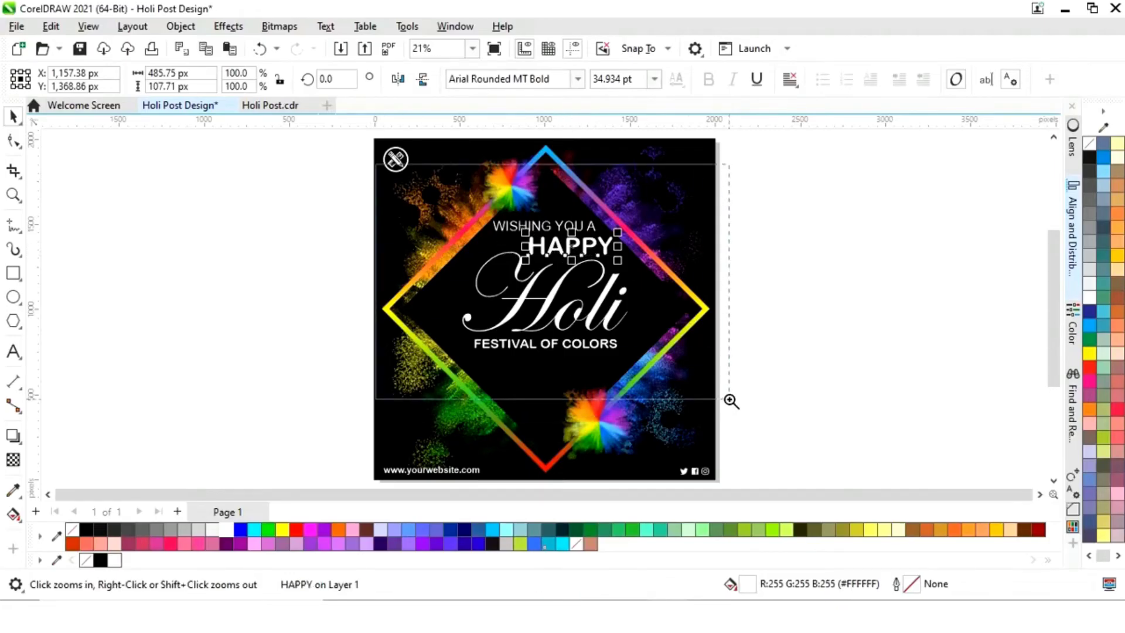
click(731, 402)
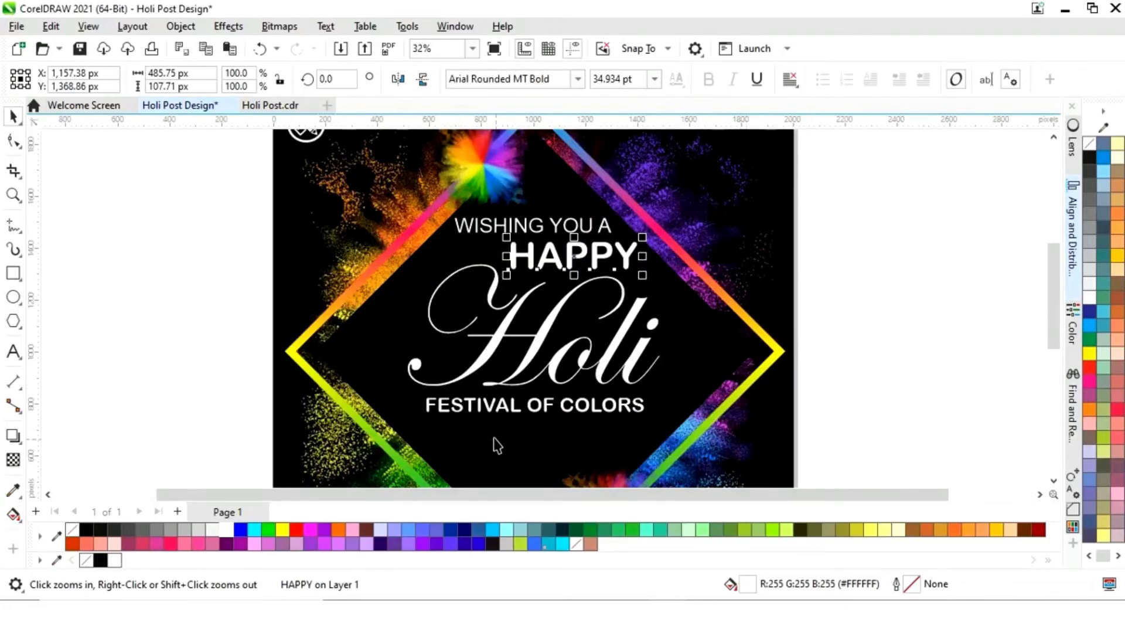
key(space)
click(490, 410)
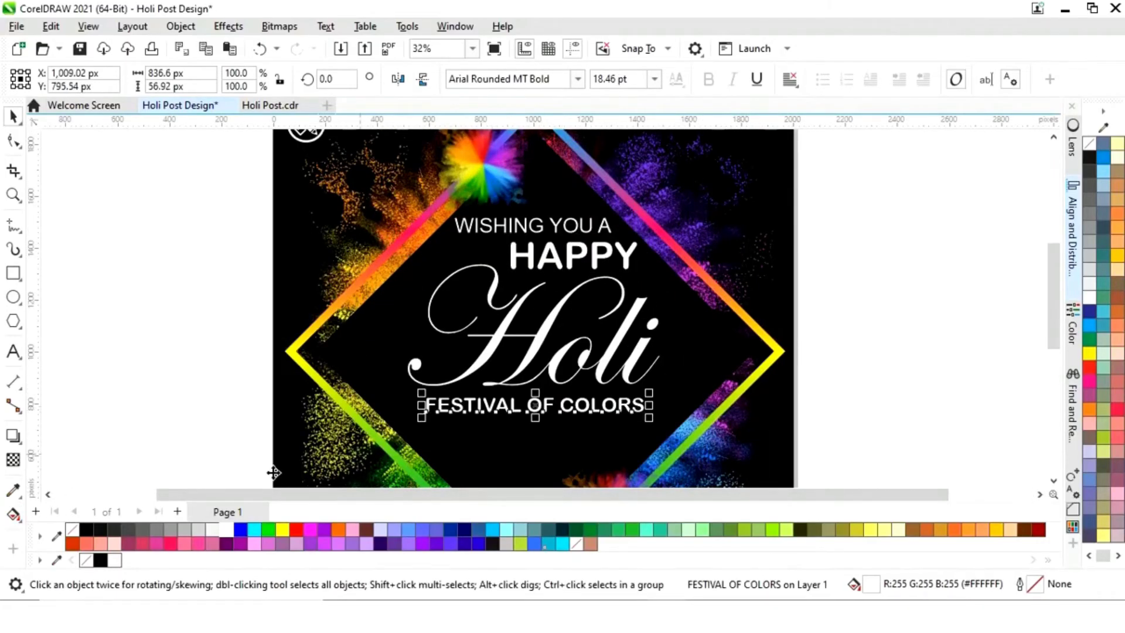
click(14, 516)
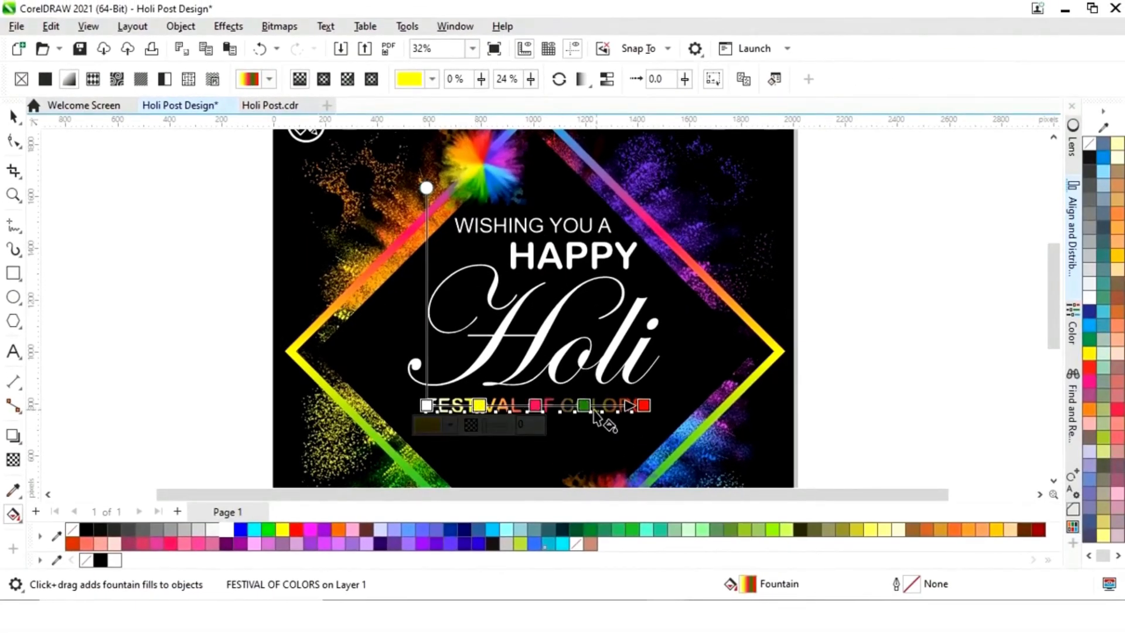
drag(254, 530, 427, 405)
drag(535, 405, 495, 405)
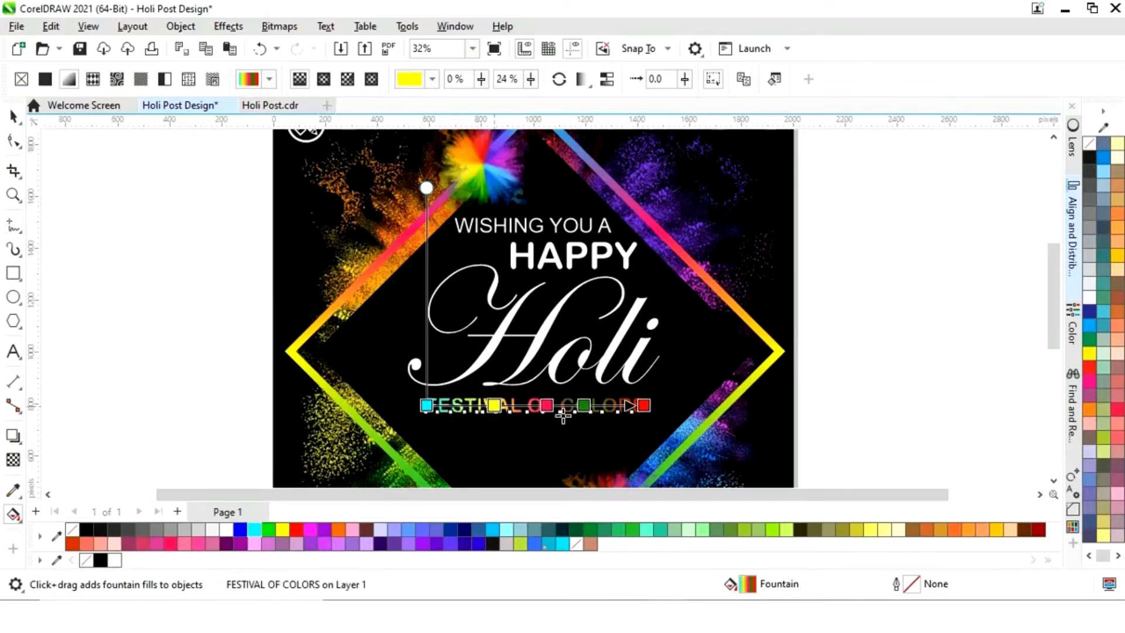
key(space)
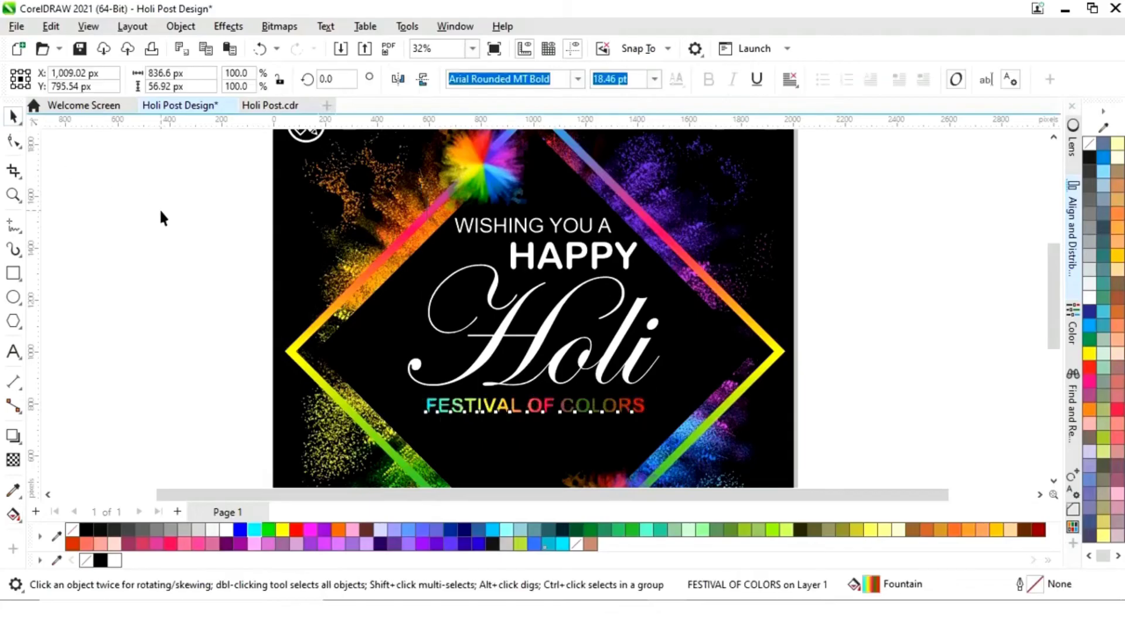
- Copy only the fill from FESTIVAL OF COLORS onto HAPPY using Edit > Copy Properties From
click(166, 219)
click(549, 410)
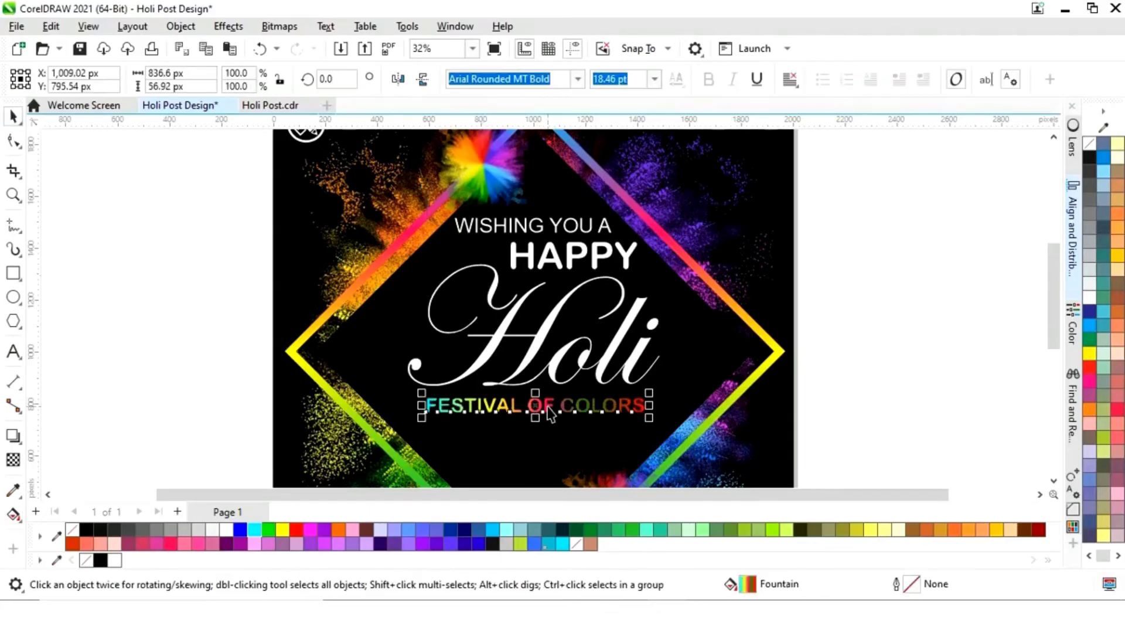
click(560, 267)
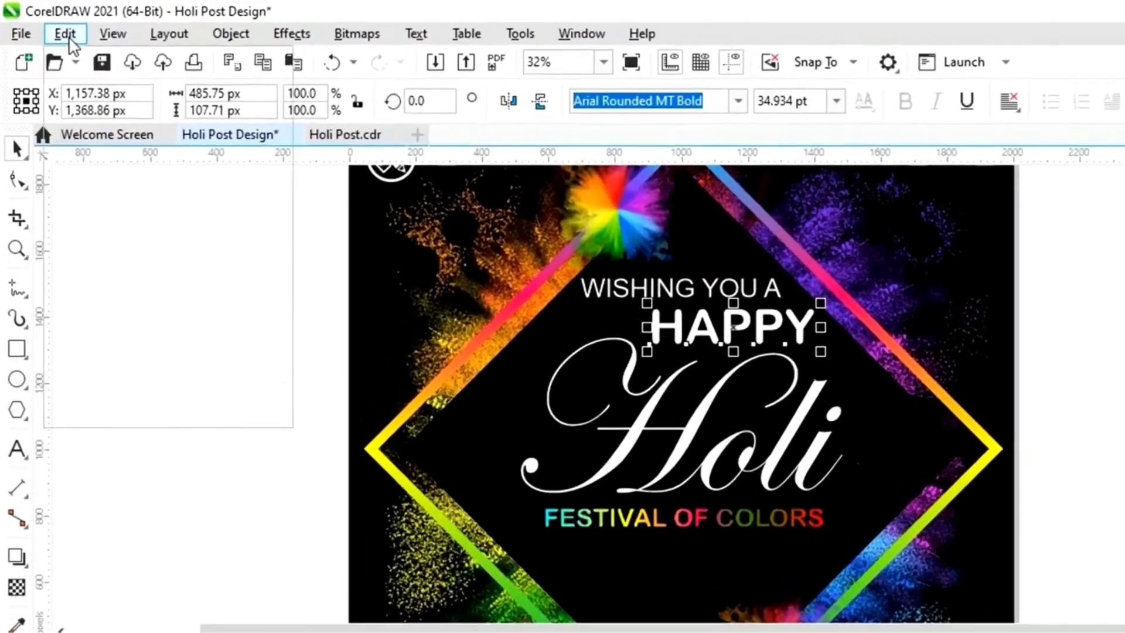
click(51, 25)
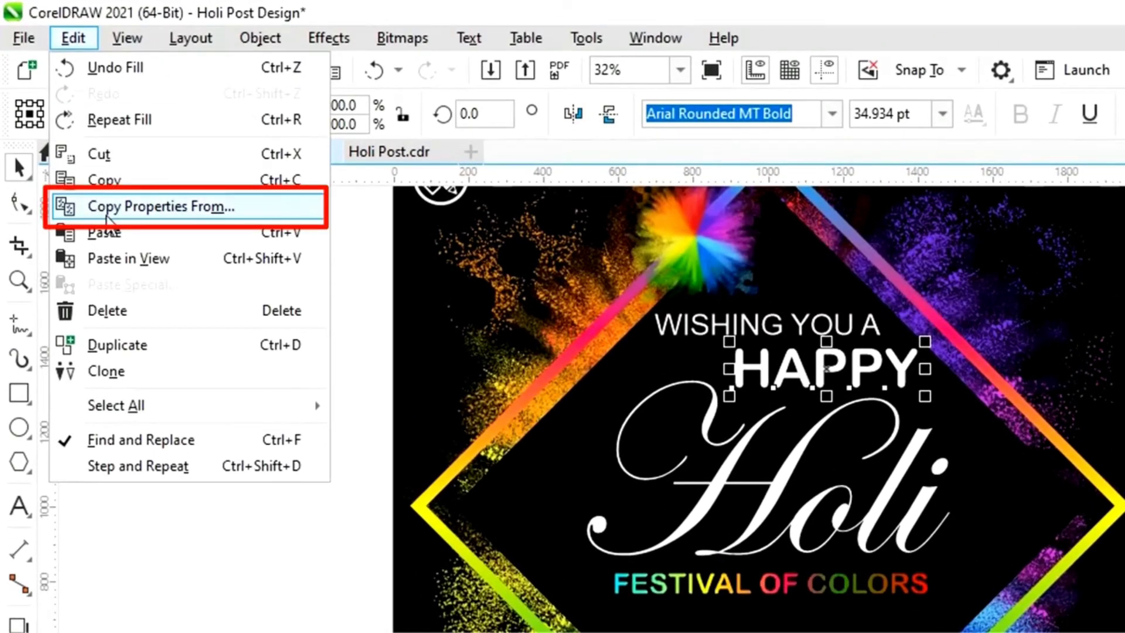
click(106, 217)
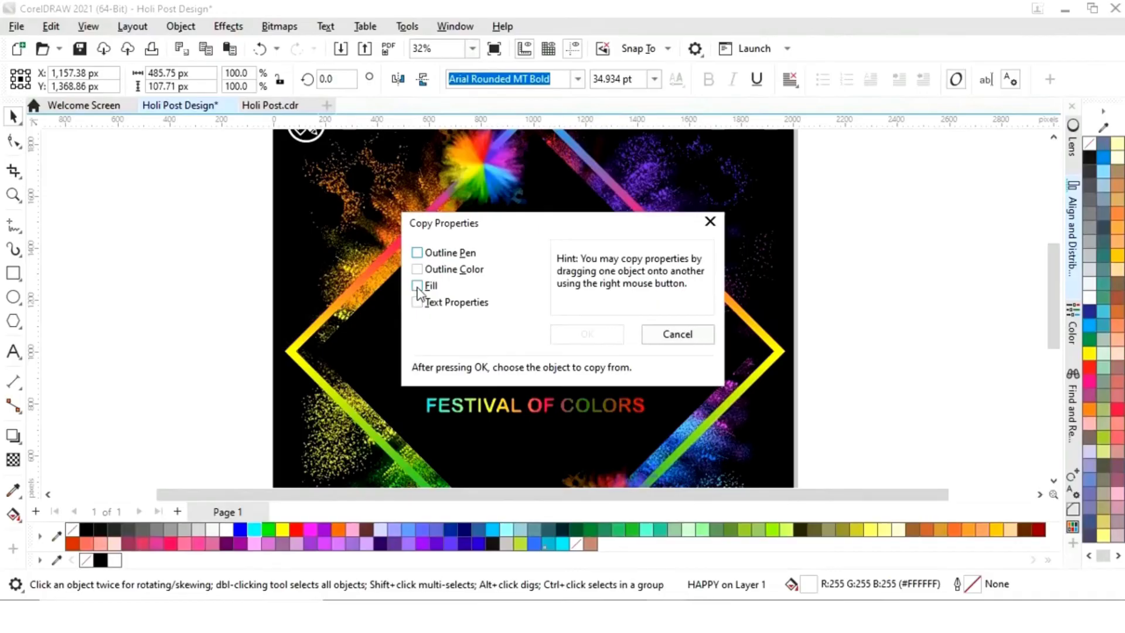
click(417, 286)
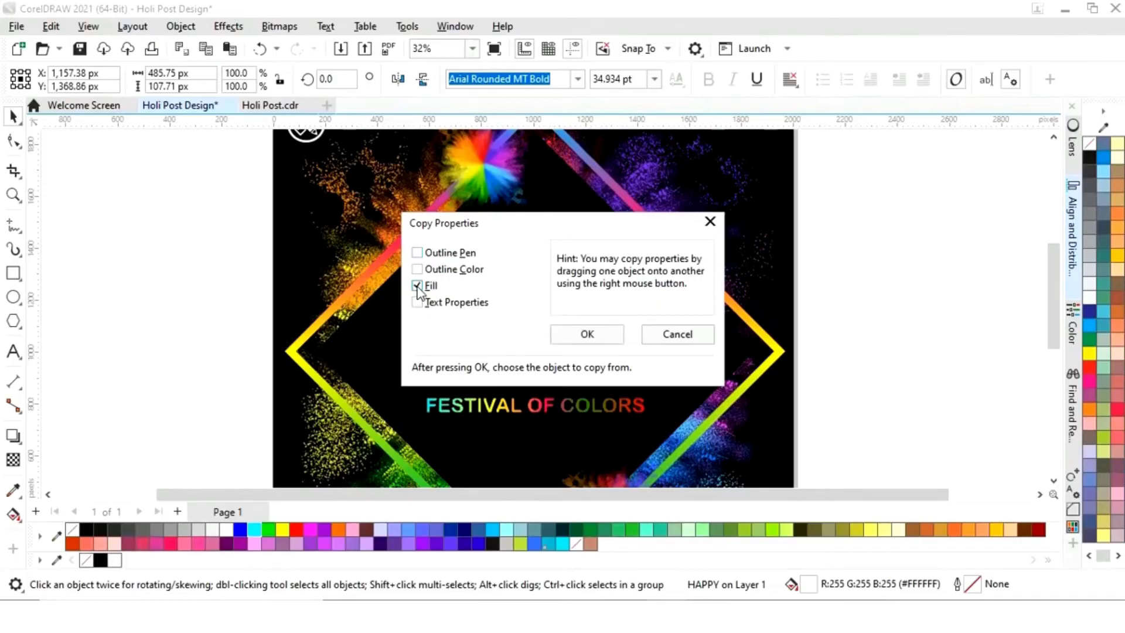
click(588, 334)
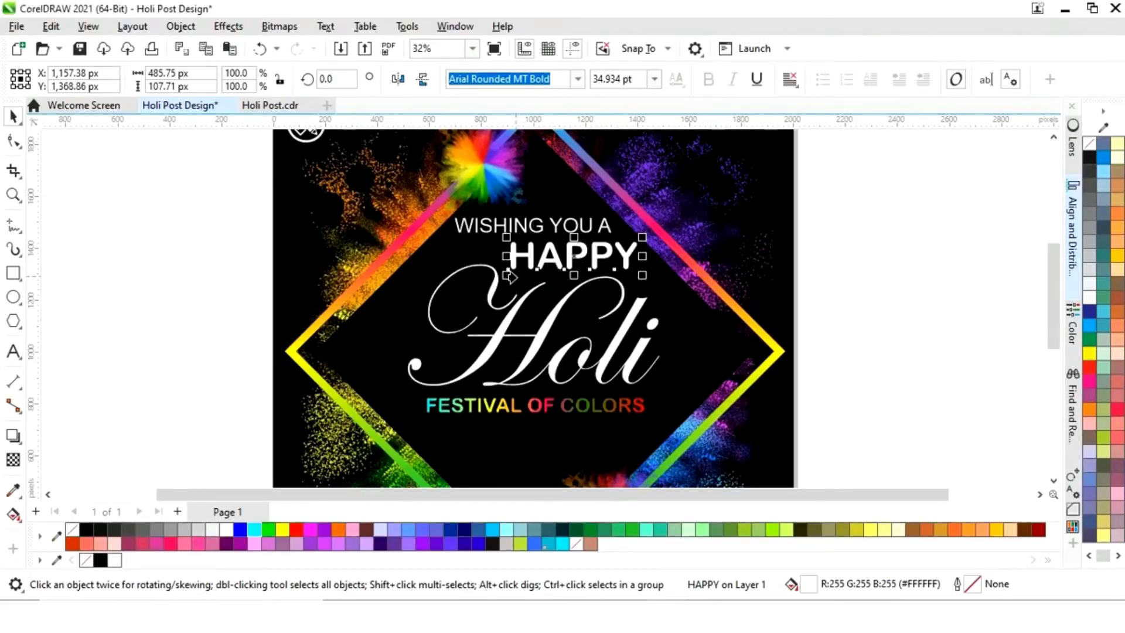
click(482, 404)
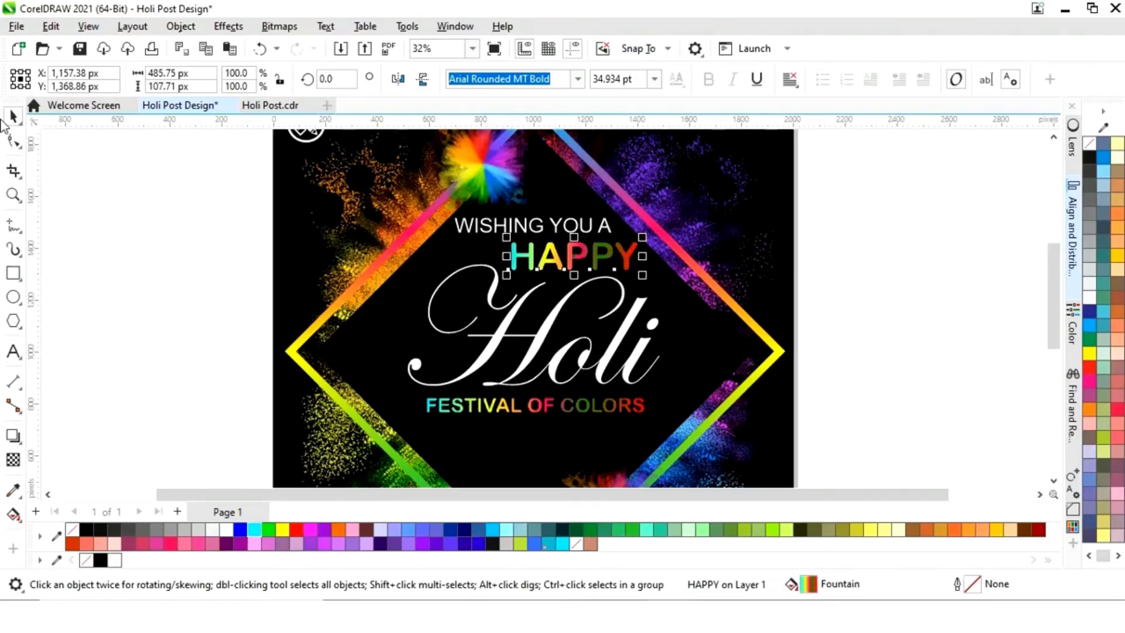
click(363, 266)
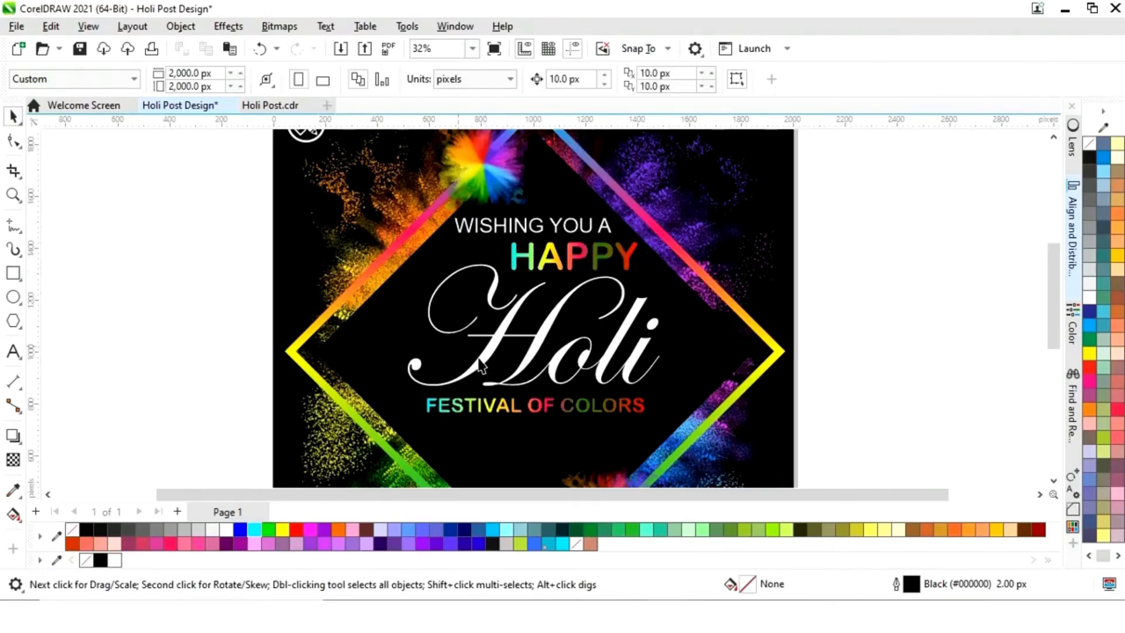
- Fit the page in view, then drag a drop shadow downward from the black diamond's top
key(shift+F4)
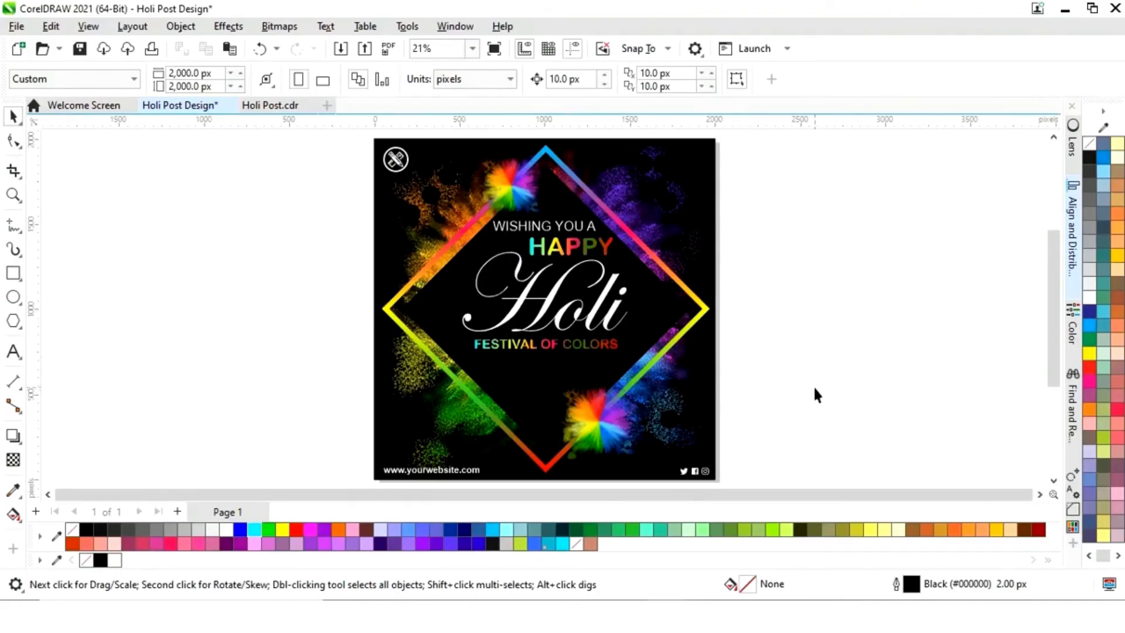
click(499, 391)
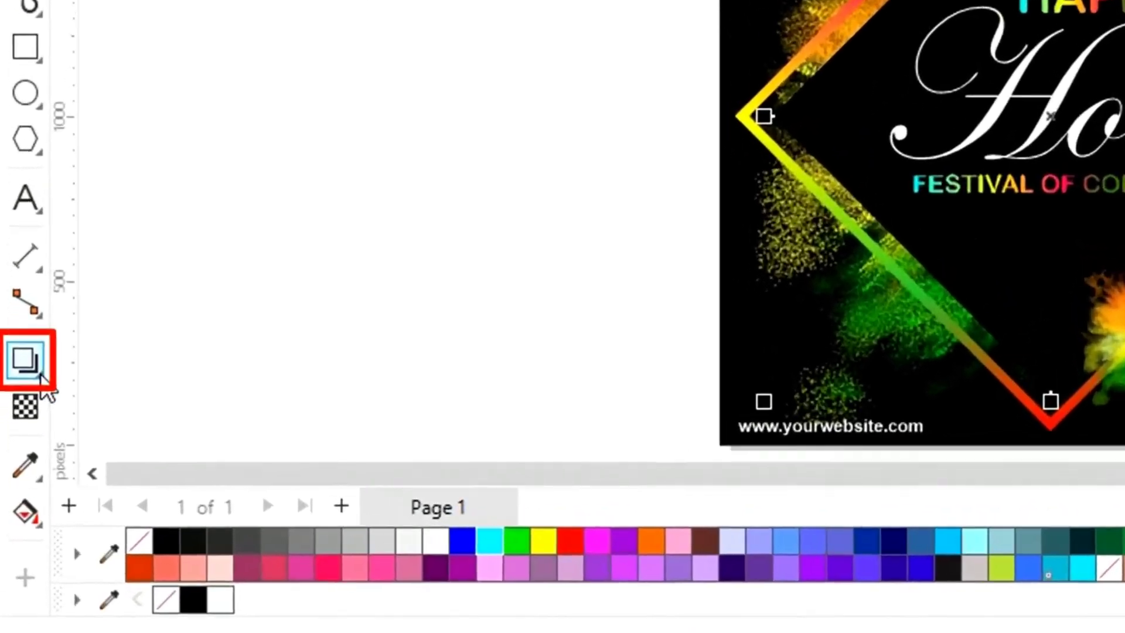
click(19, 442)
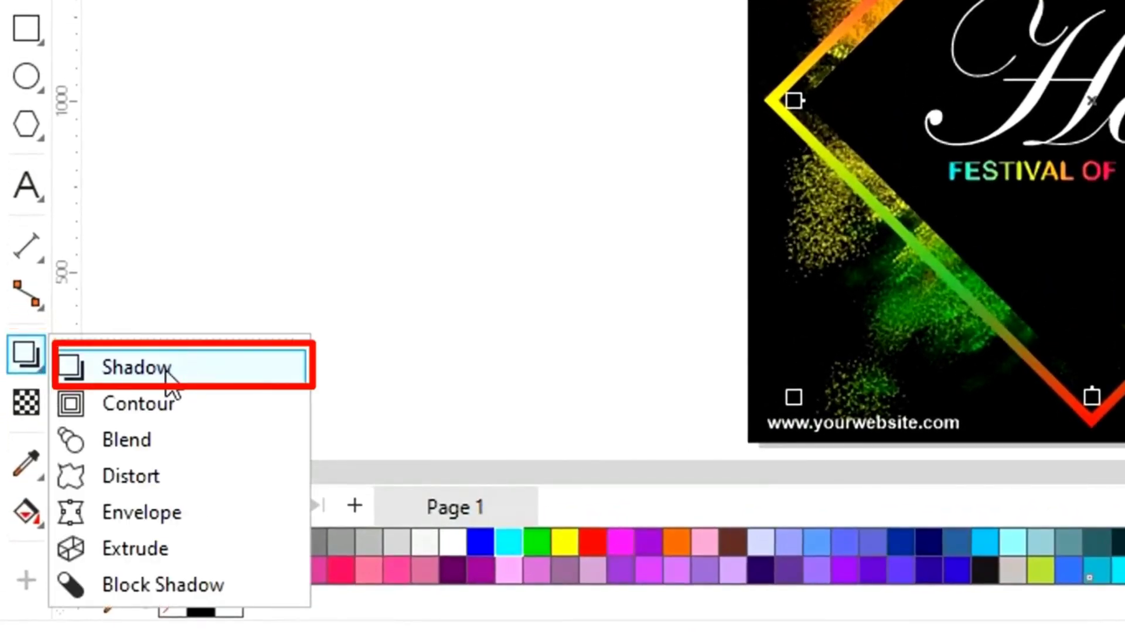
click(166, 375)
drag(546, 165, 546, 463)
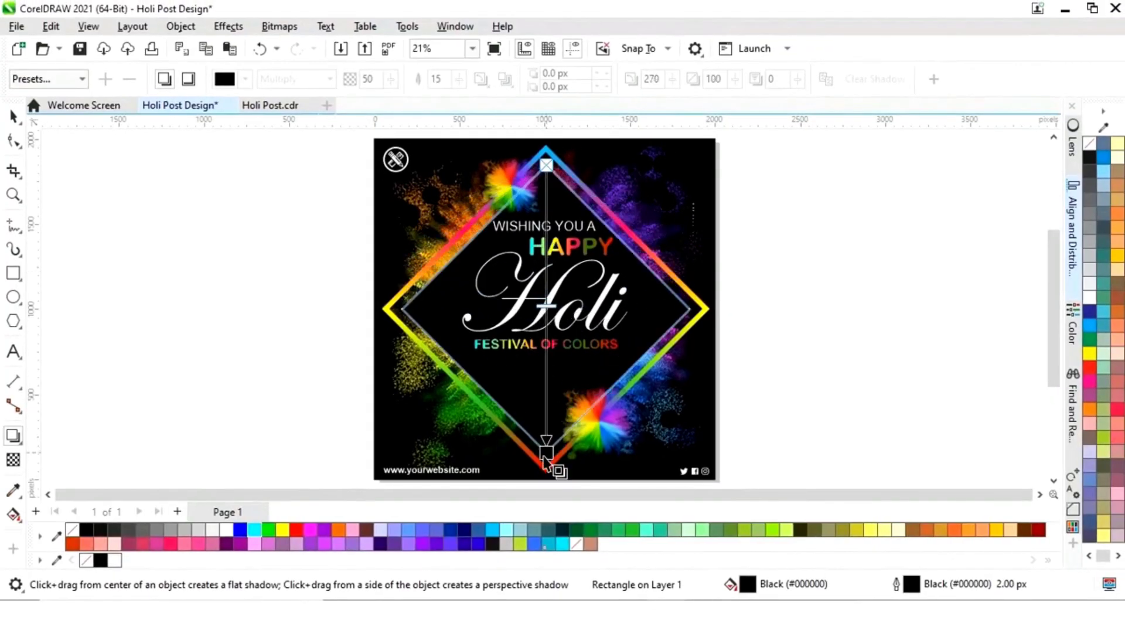